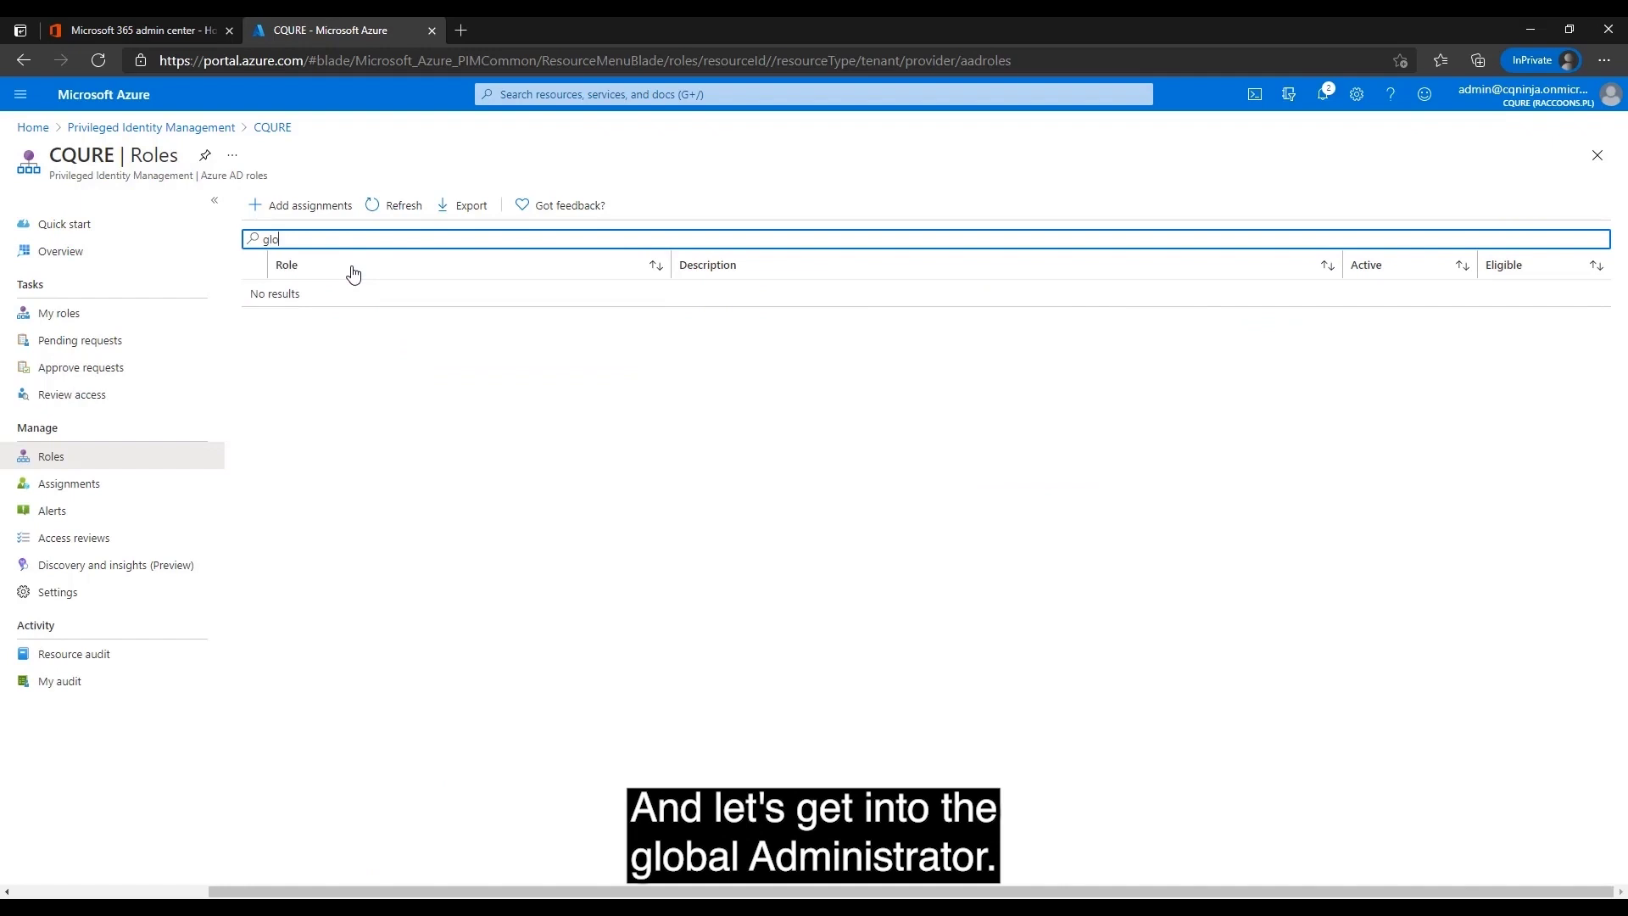
# Step: Start a new assignment for the Global Administrator role and select the first listed user as its member
pyautogui.click(353, 294)
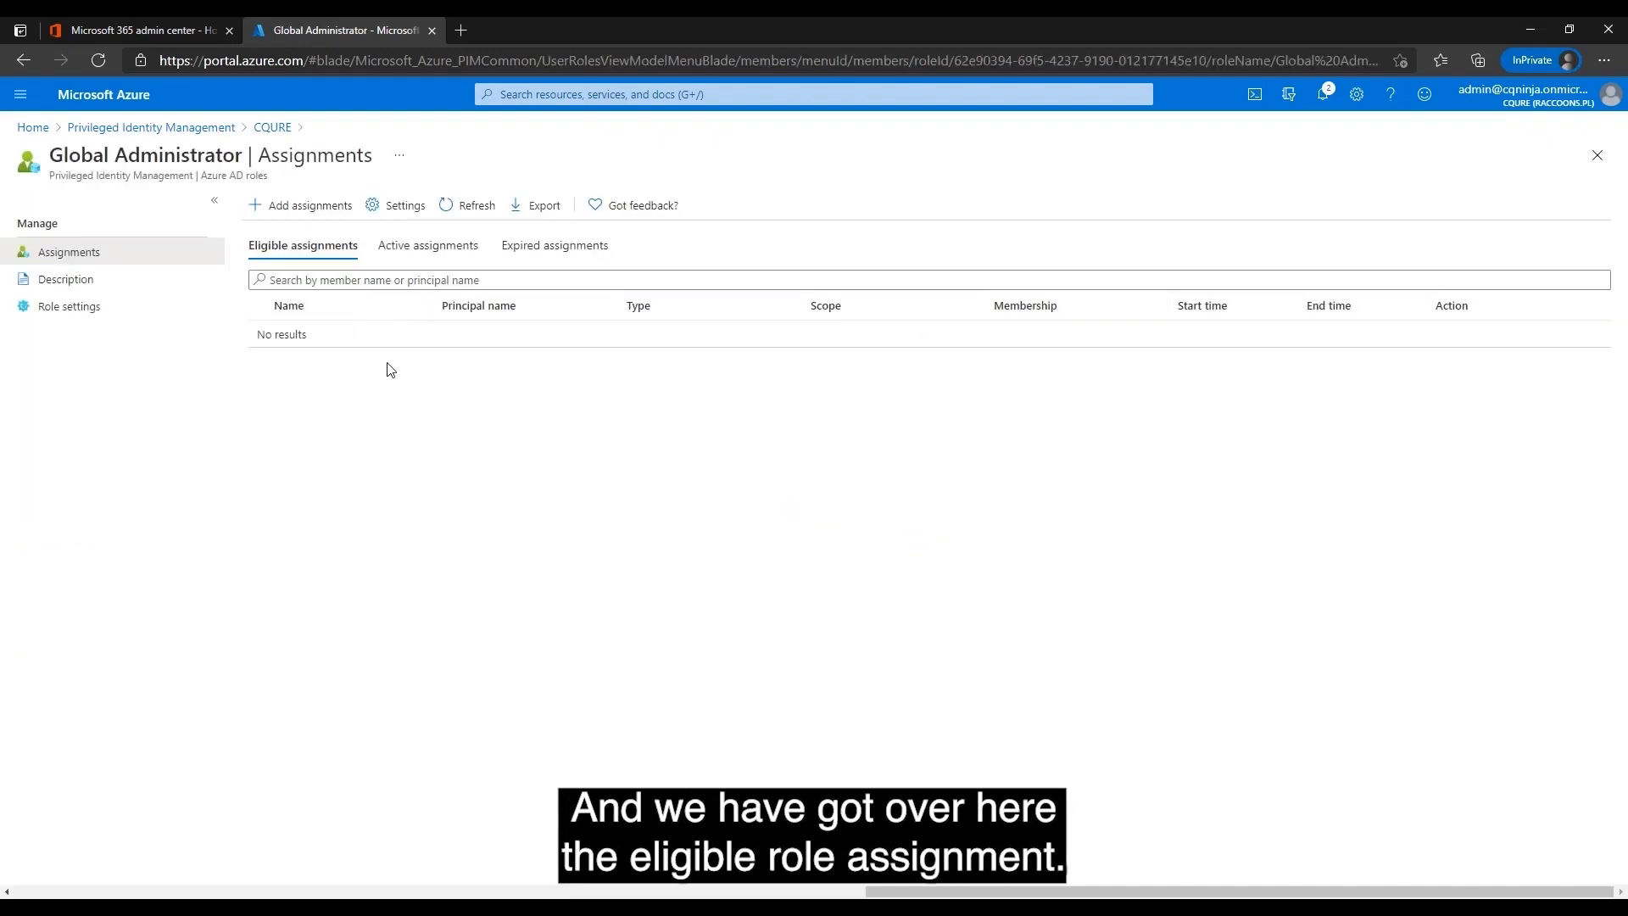
pyautogui.click(303, 206)
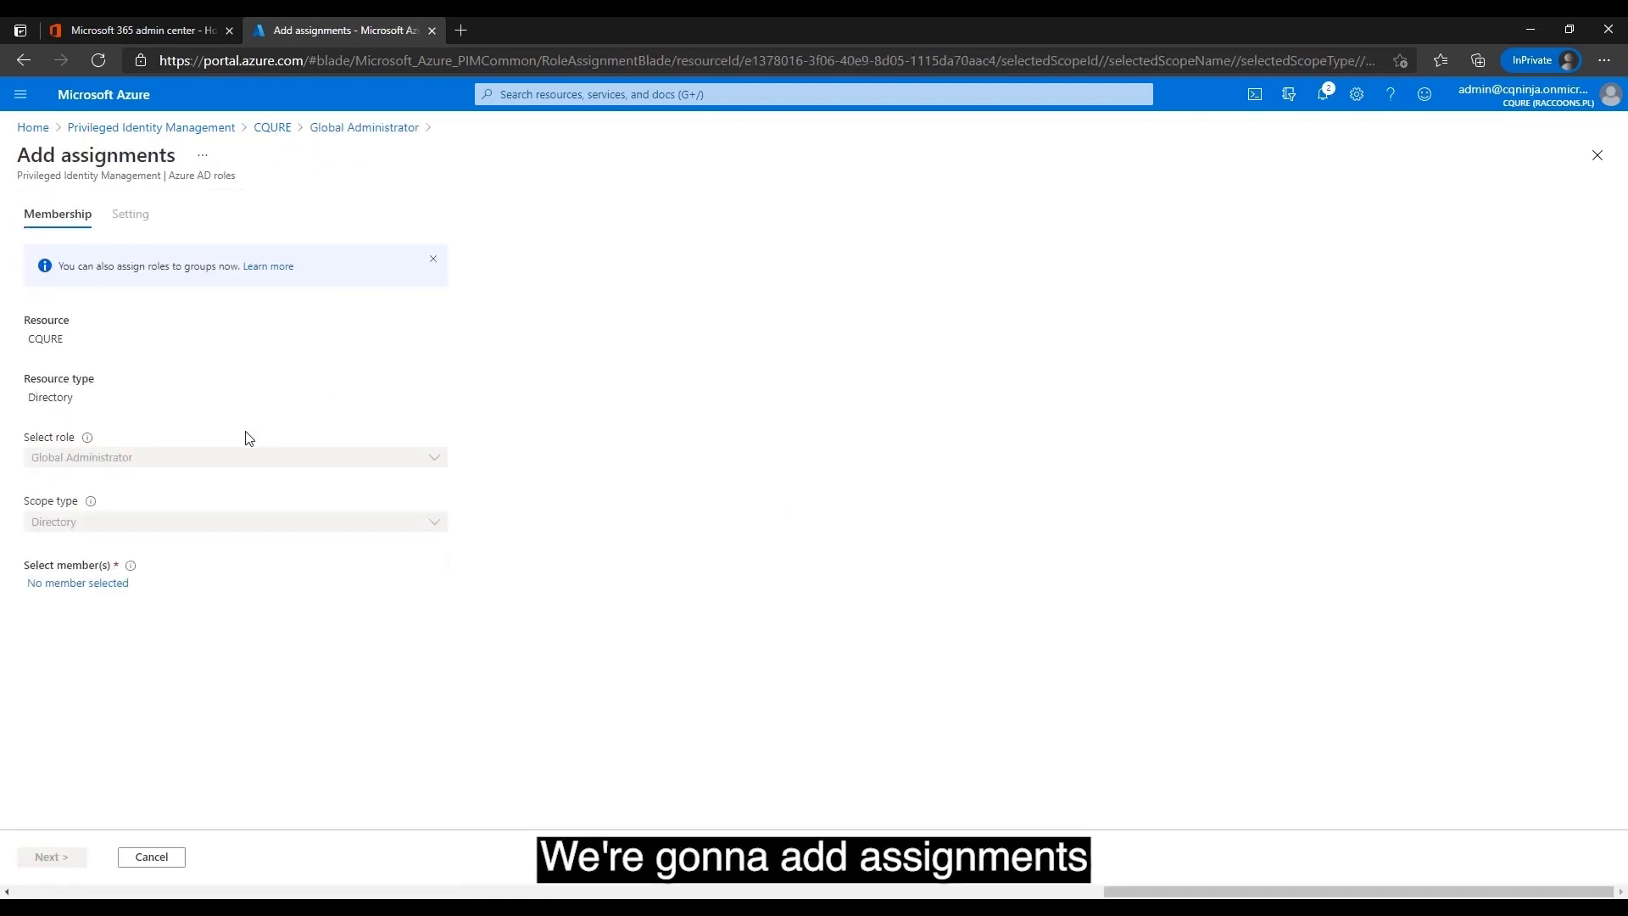
pyautogui.click(119, 583)
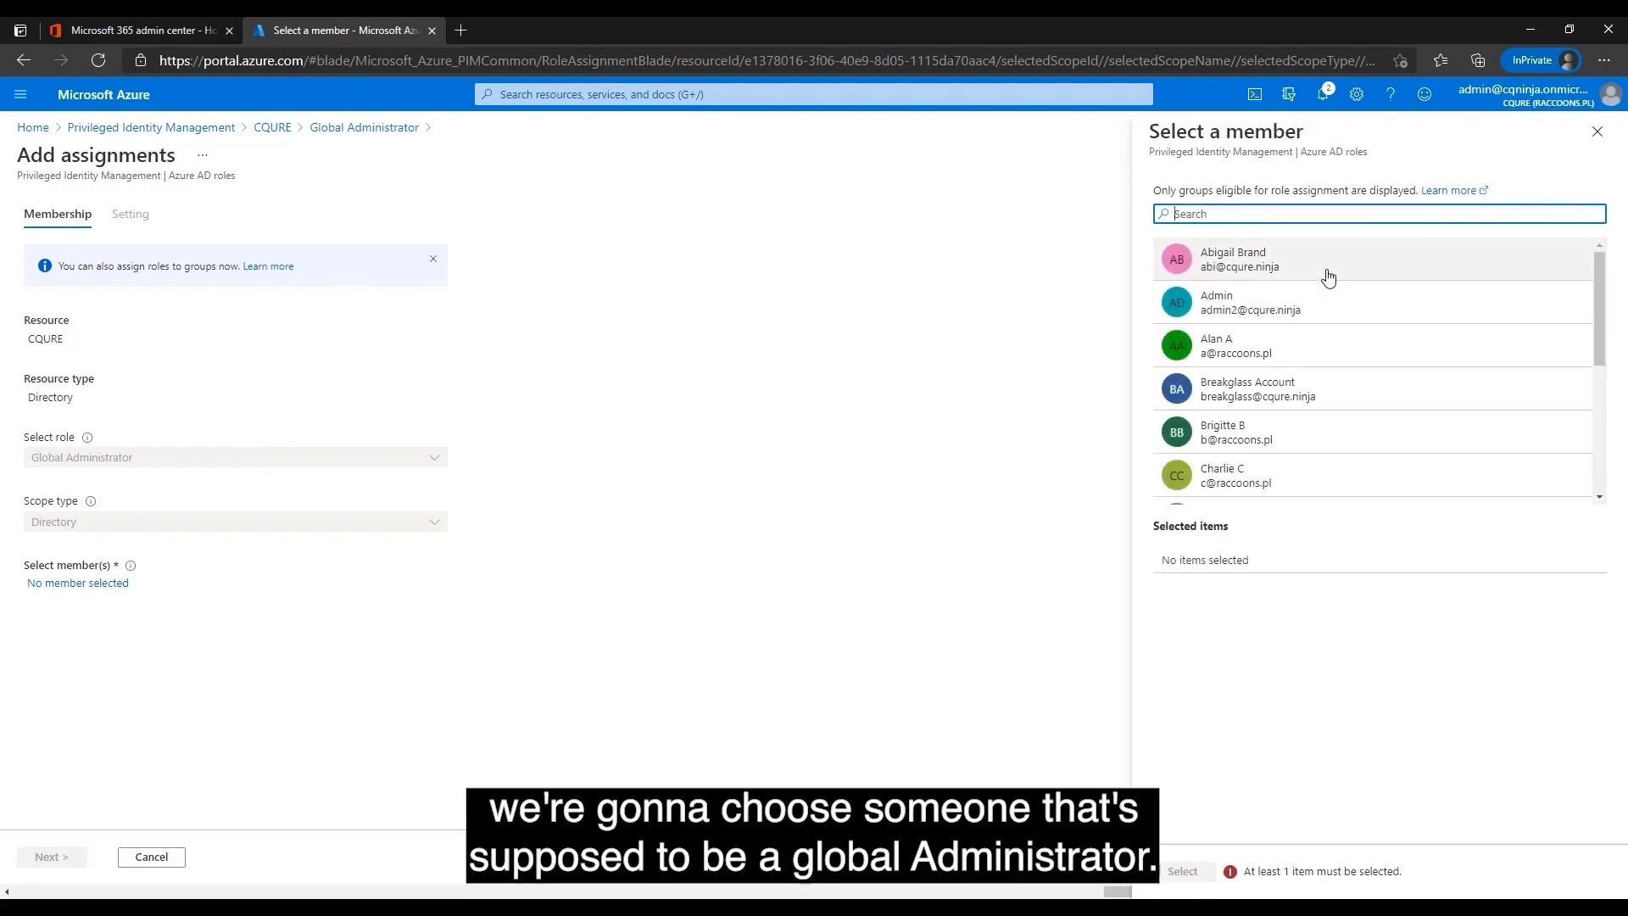
pyautogui.click(1328, 277)
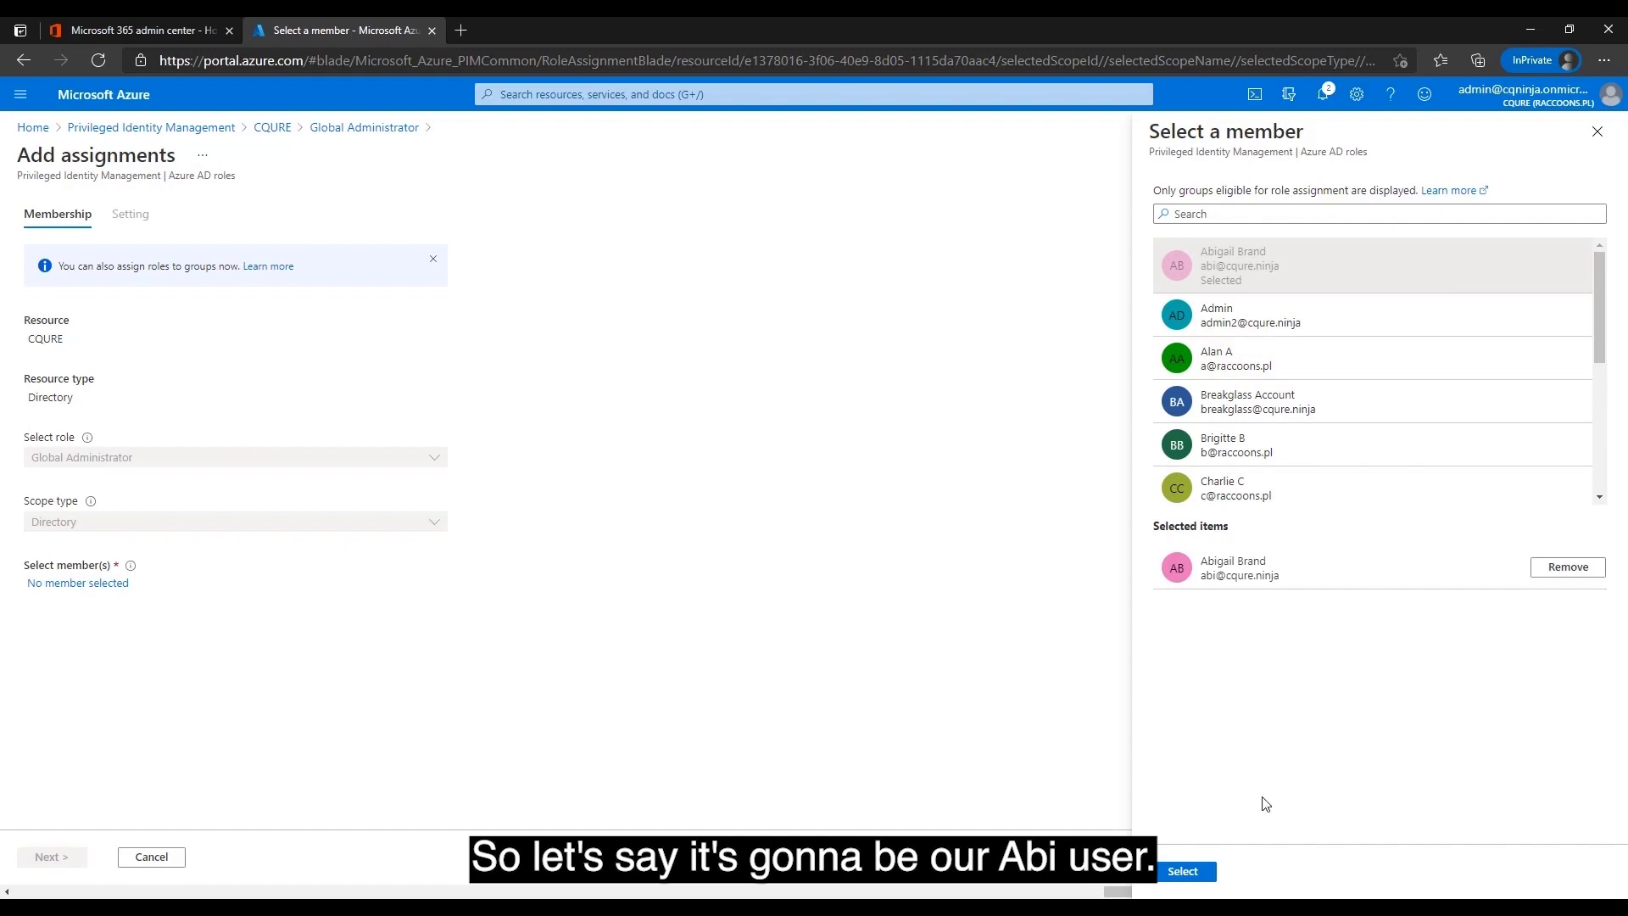
pyautogui.click(1203, 878)
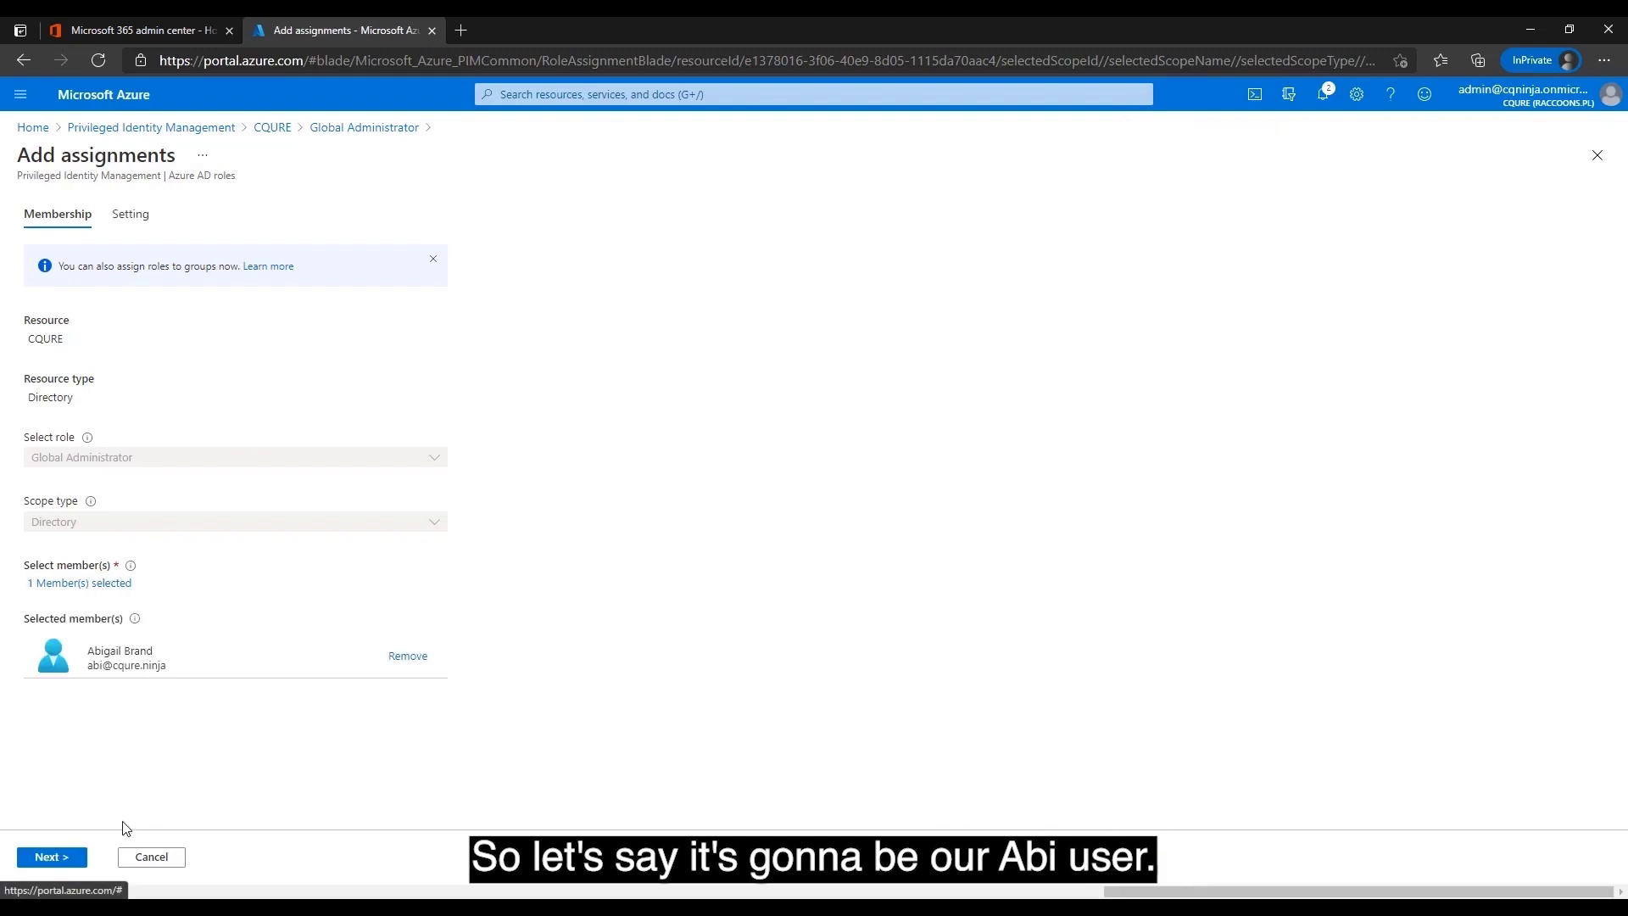
# Step: Keep the assignment type Eligible, turn off permanent eligibility, and assign the role
pyautogui.click(51, 857)
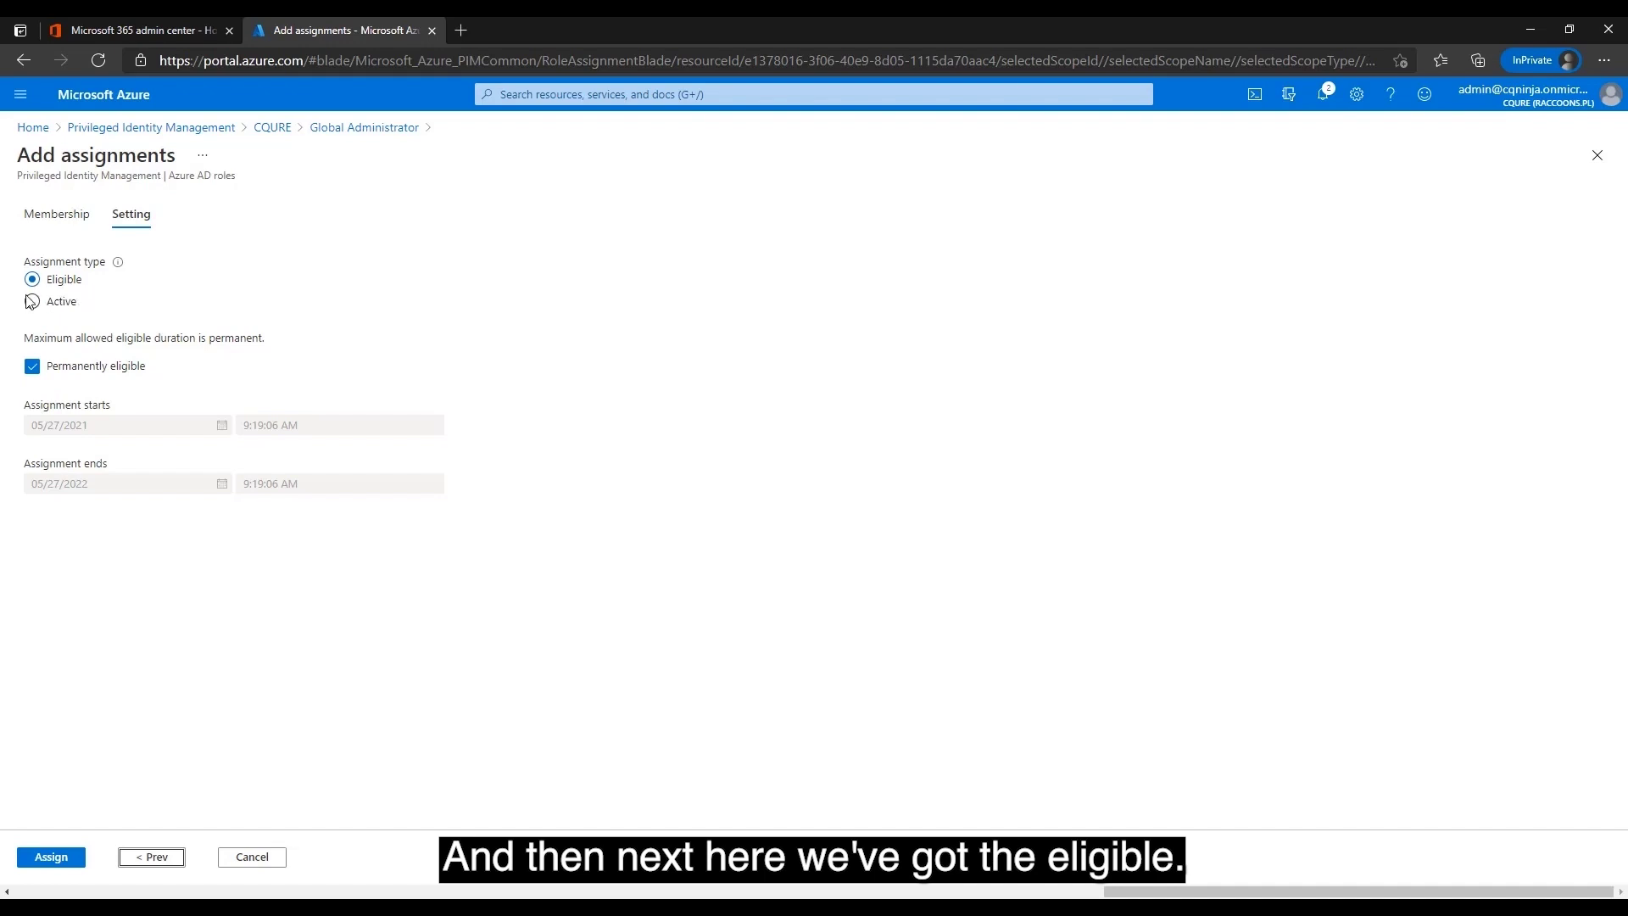
pyautogui.click(78, 367)
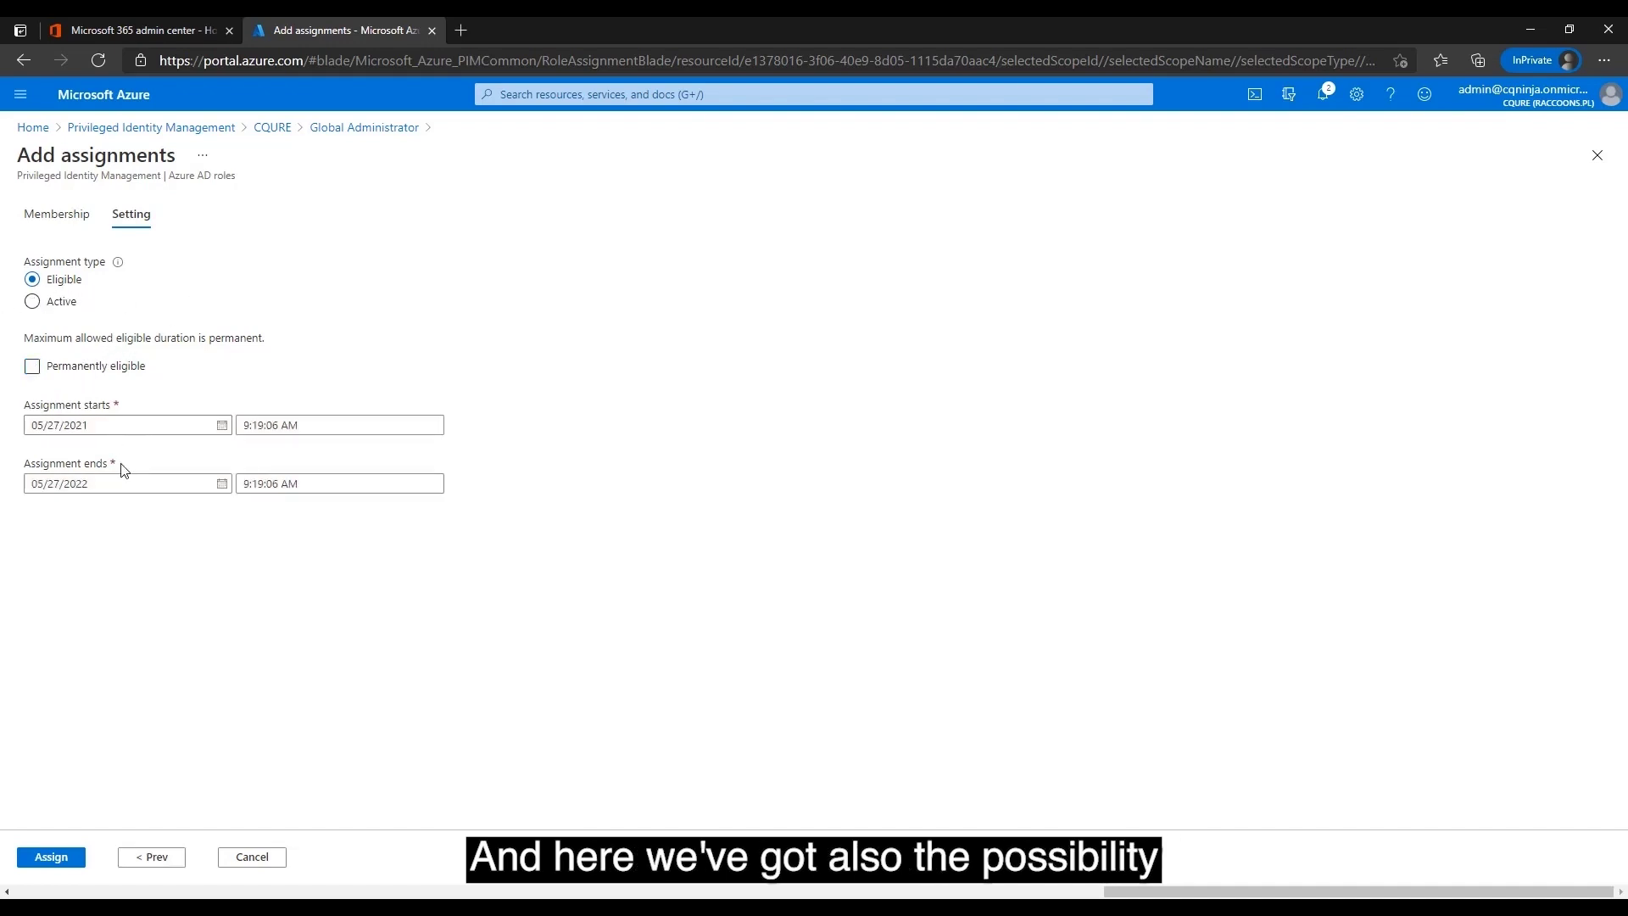
pyautogui.click(53, 858)
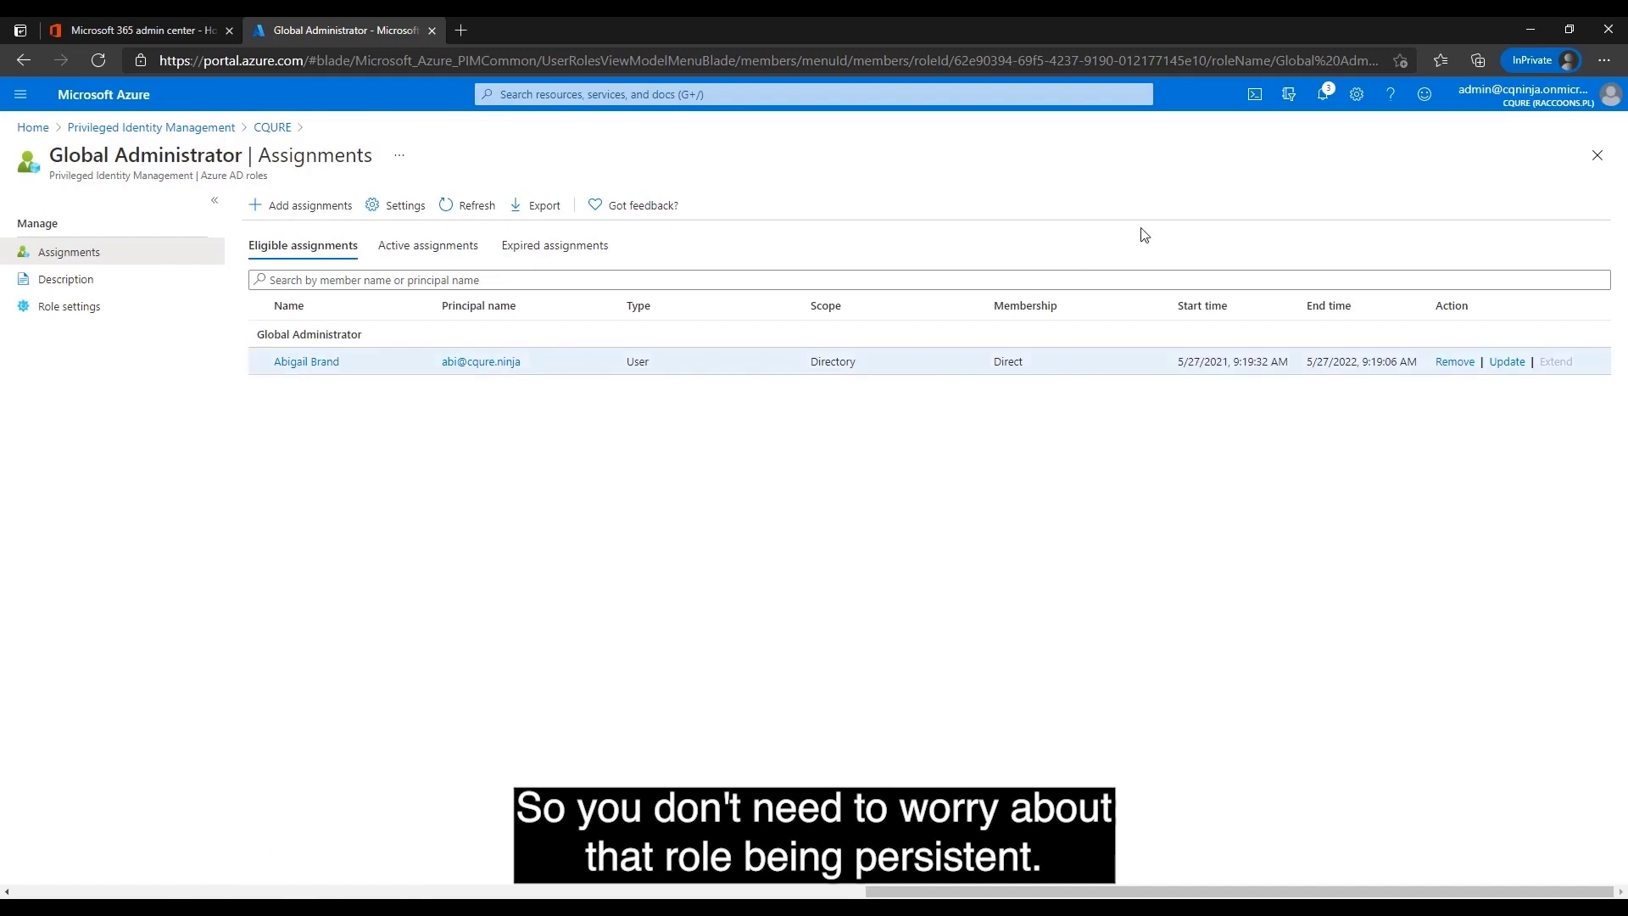
# Step: Open a new regular browser window and go to portal.azure.com
pyautogui.click(1604, 60)
pyautogui.click(1577, 117)
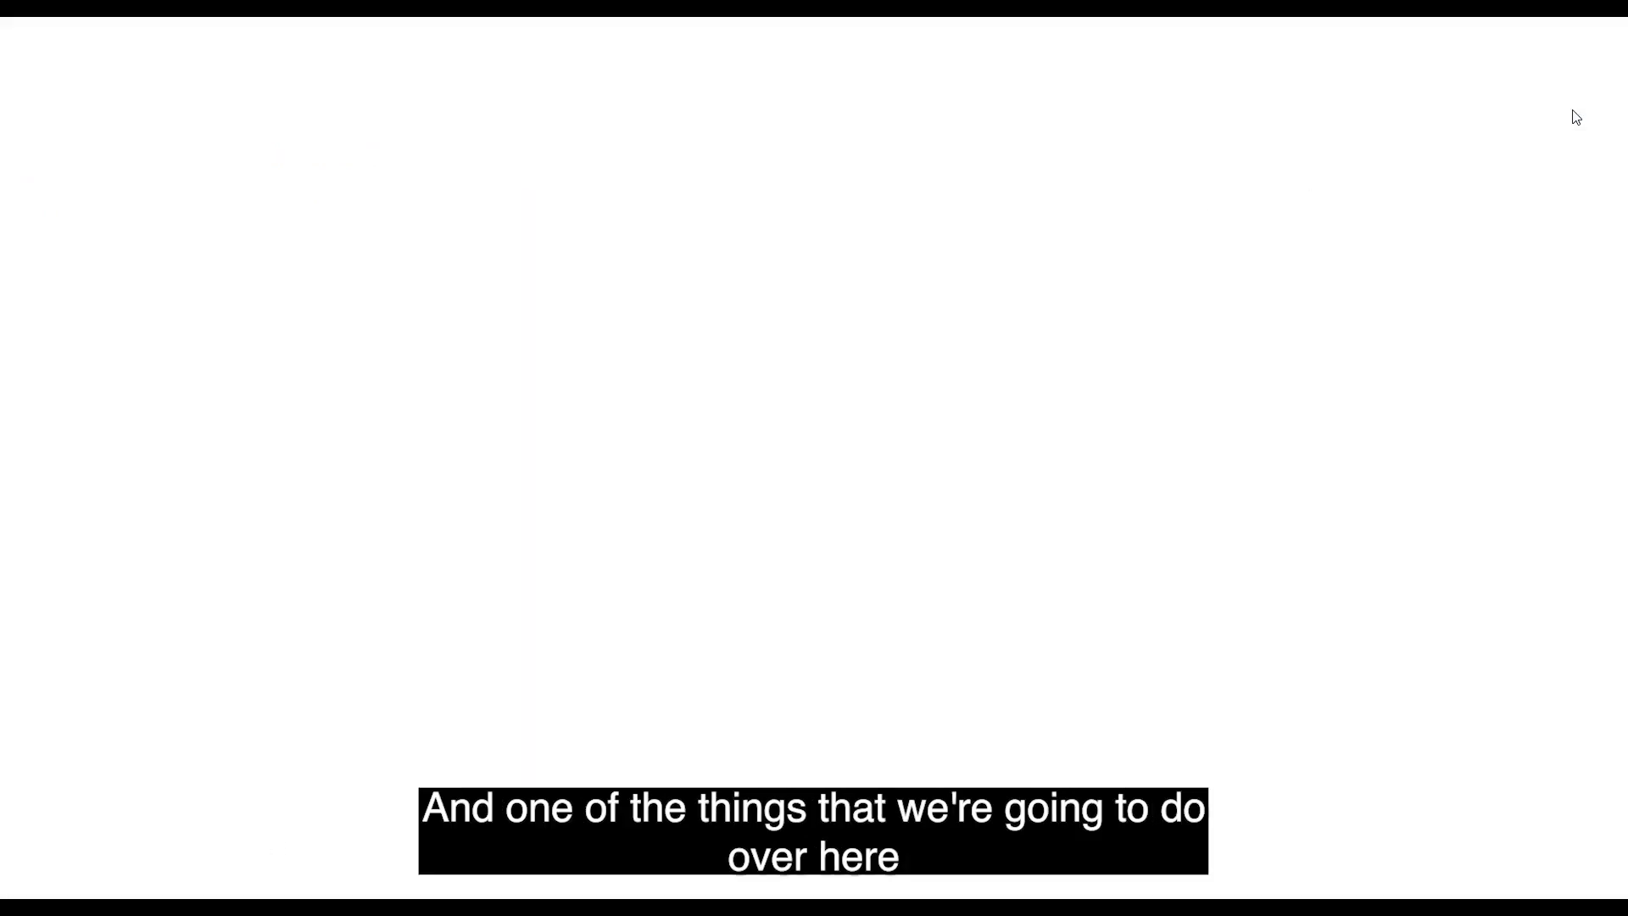
pyautogui.write('porta')
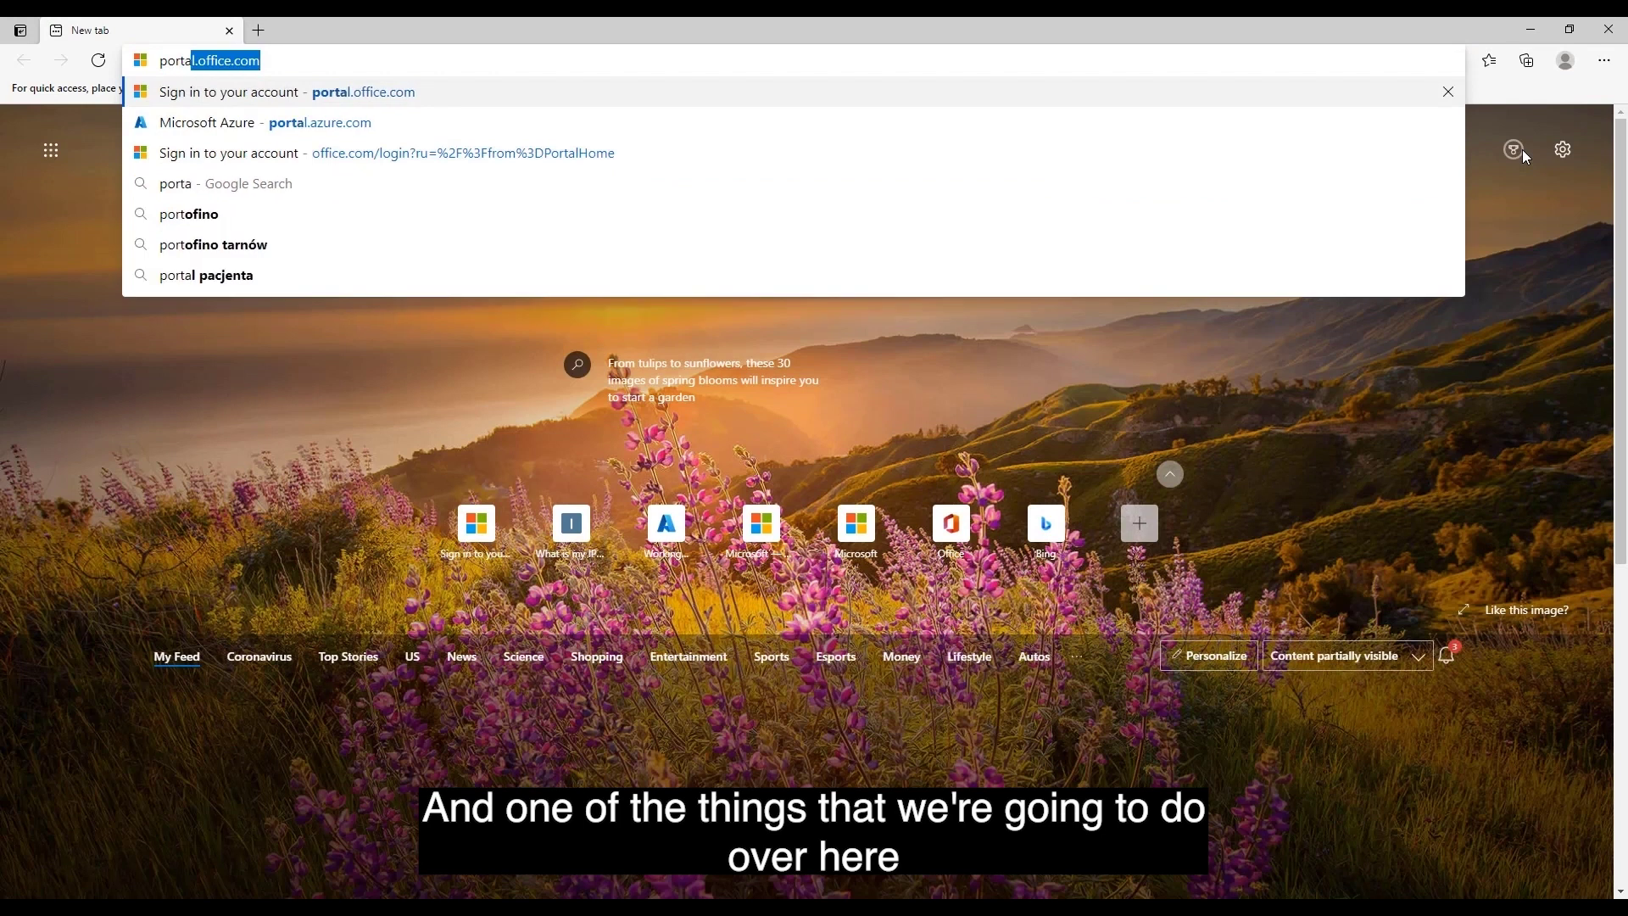
pyautogui.write('l.azure.c')
pyautogui.press('Return')
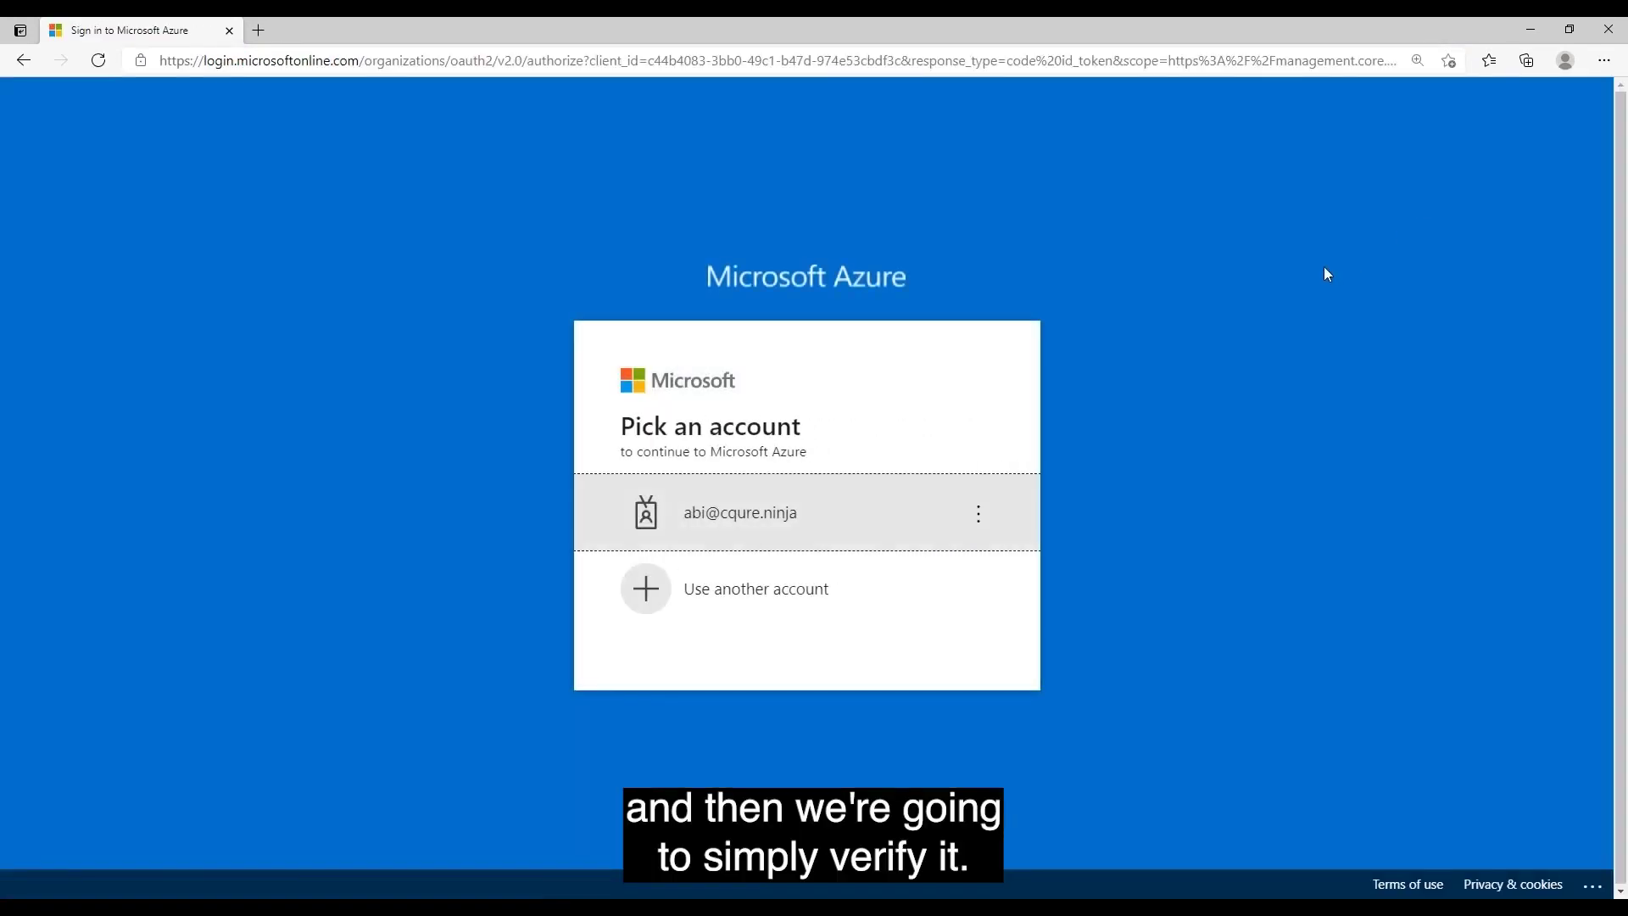
# Step: Sign in to Azure as the newly eligible user with the account password and decline to stay signed in
pyautogui.click(790, 514)
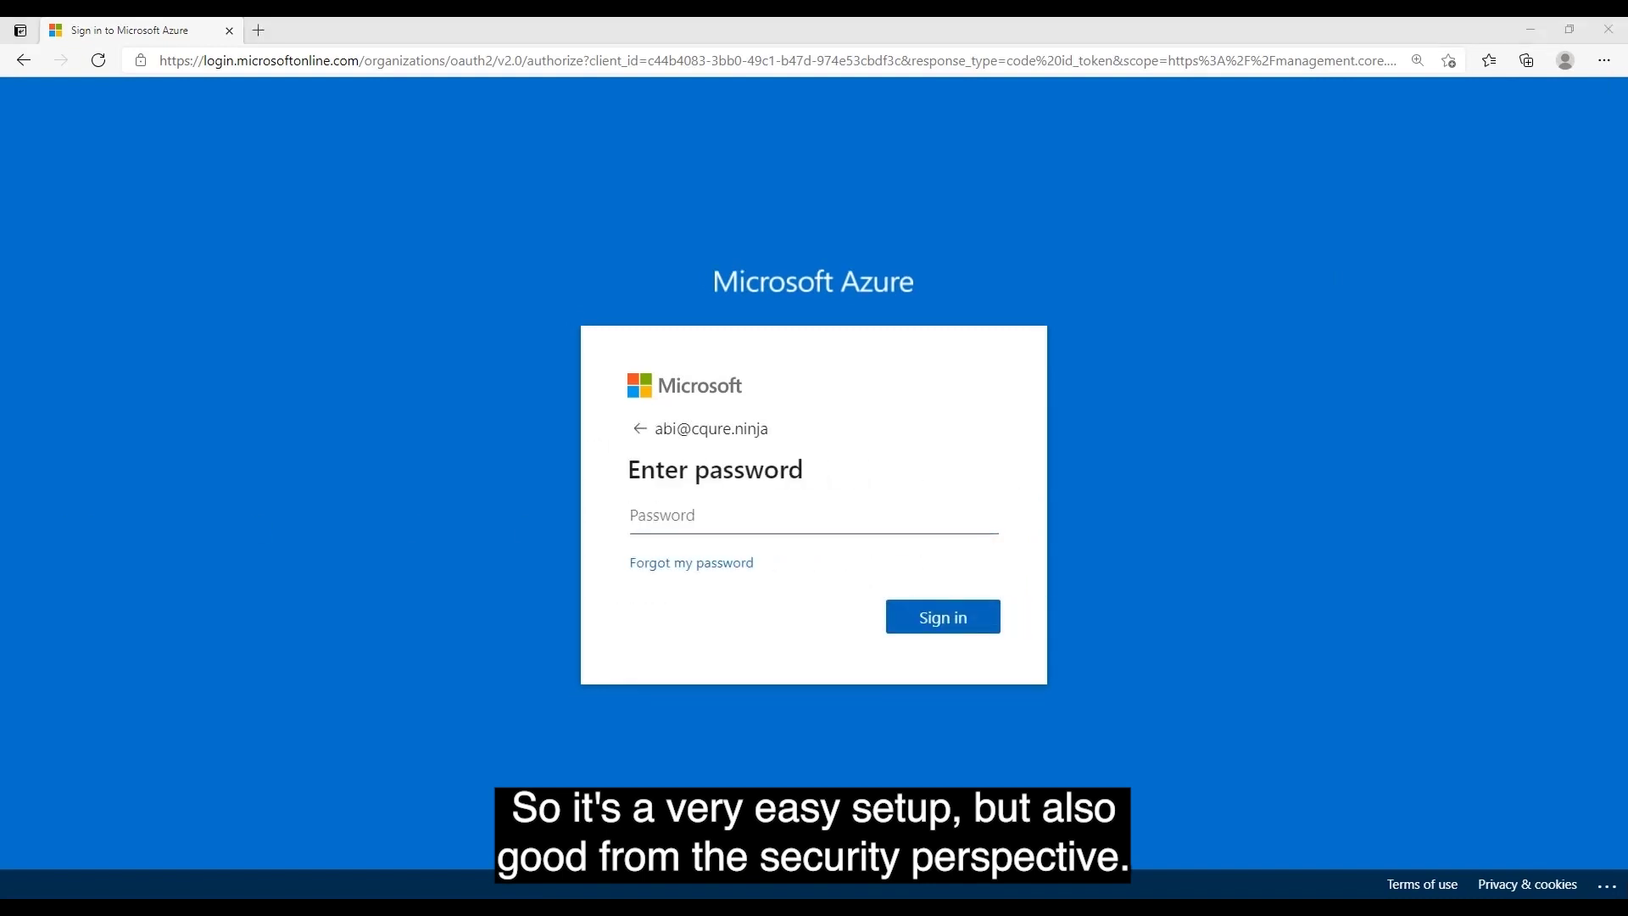
pyautogui.click(636, 514)
pyautogui.hotkey('ctrl', 'v')
pyautogui.click(934, 614)
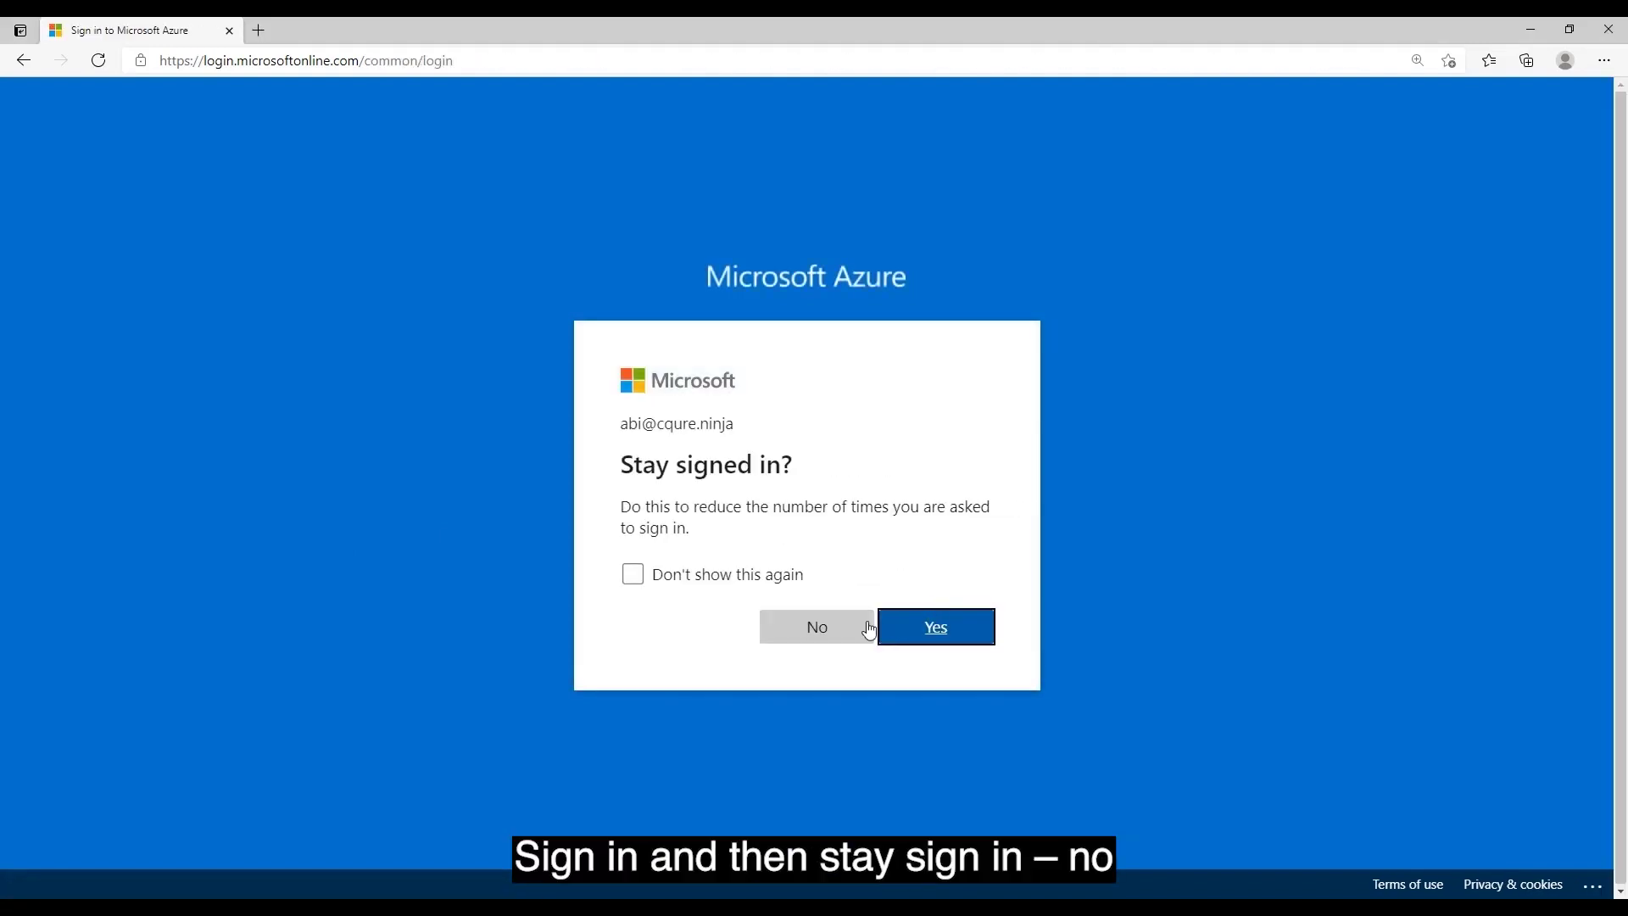
pyautogui.click(869, 628)
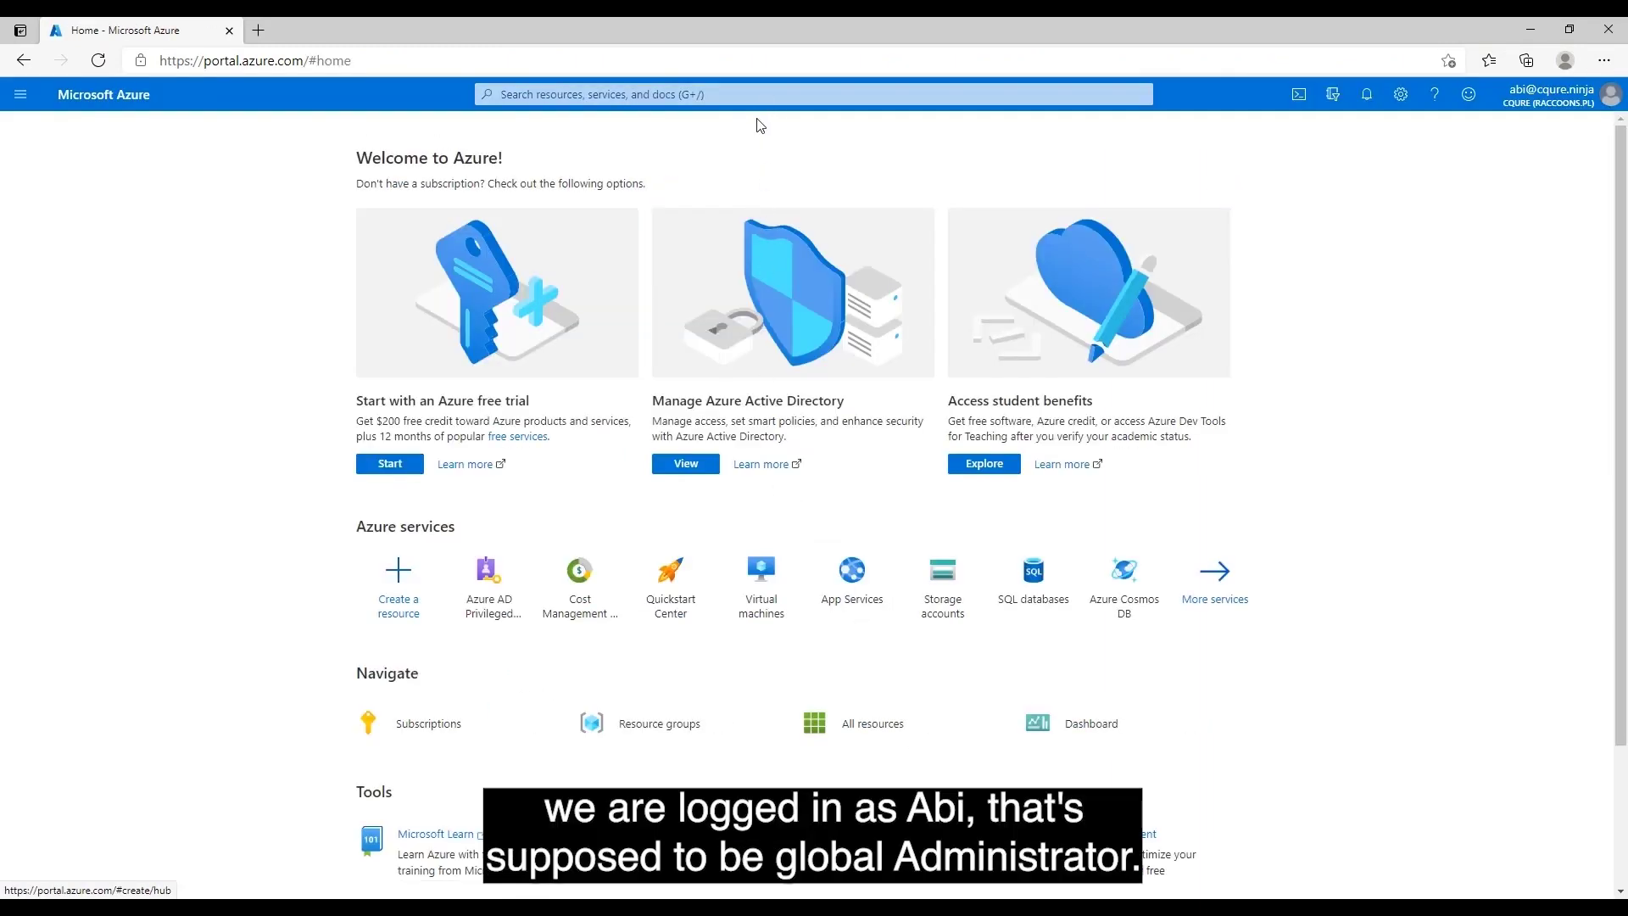
# Step: Search for "privi", go to Azure AD Privileged Identity Management, and show the signed-in user's own roles
pyautogui.click(757, 96)
pyautogui.write('privi')
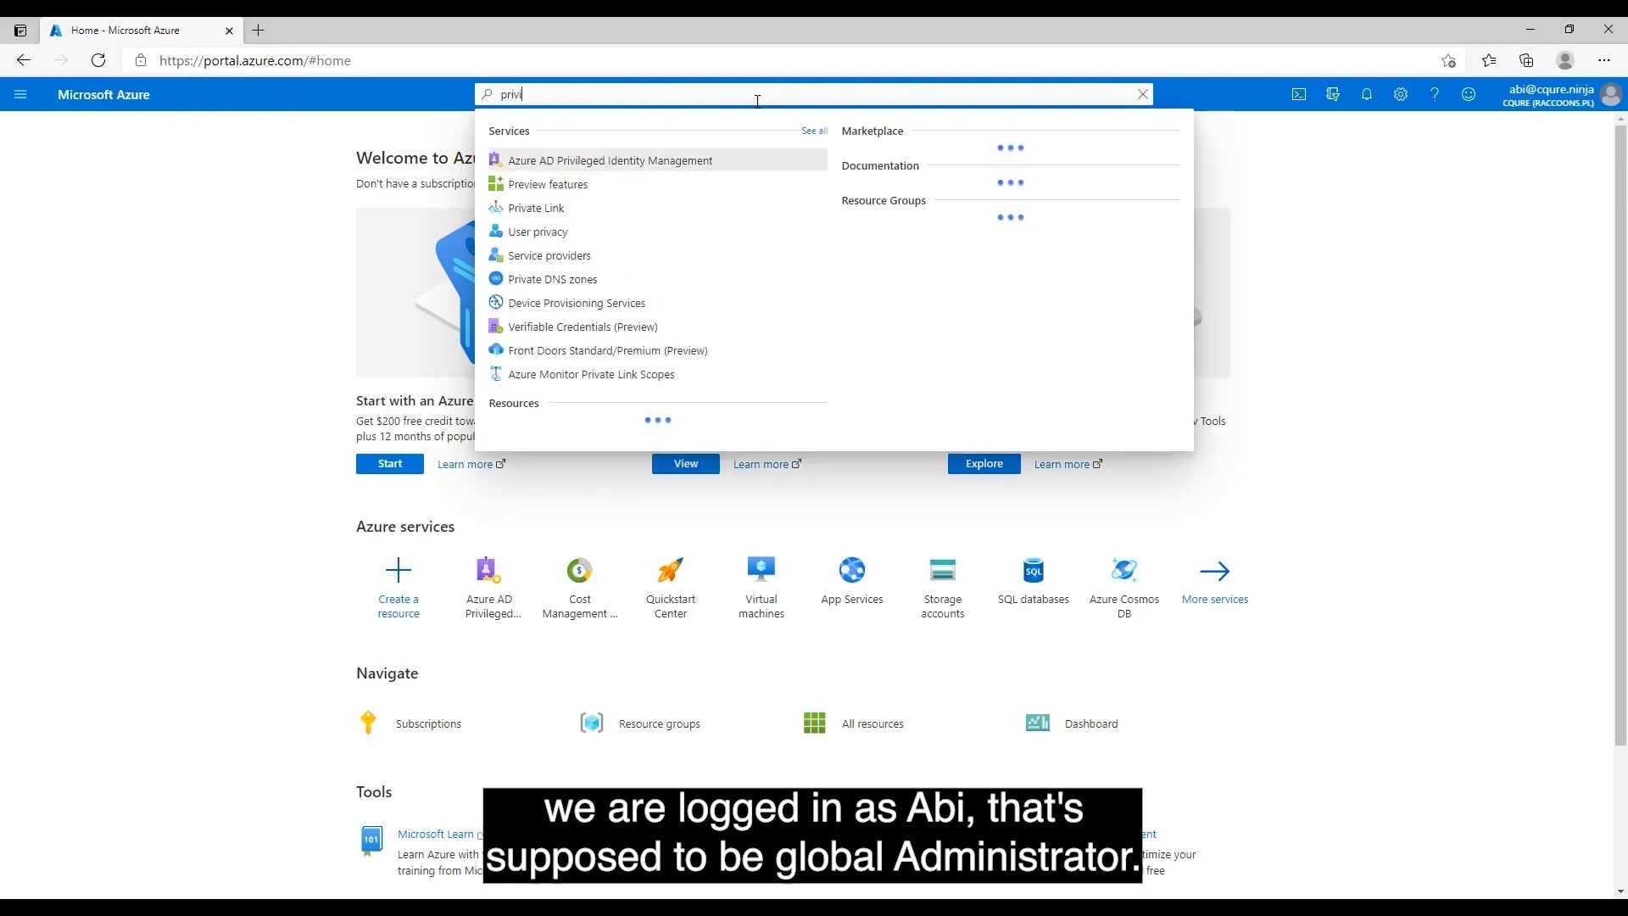
pyautogui.click(684, 163)
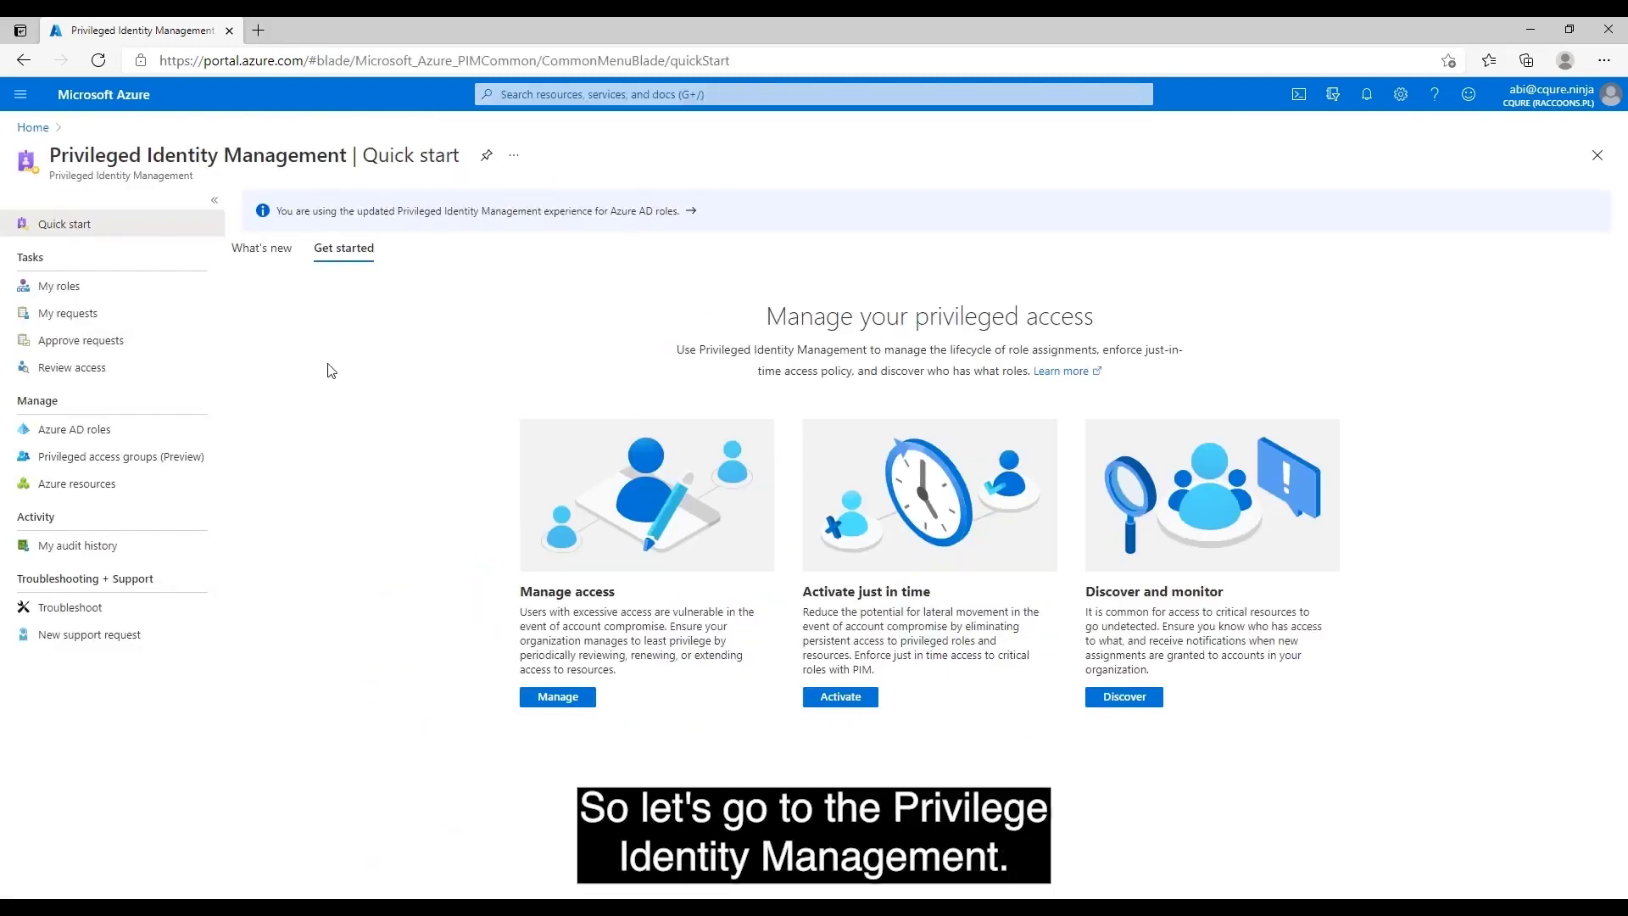
pyautogui.click(56, 296)
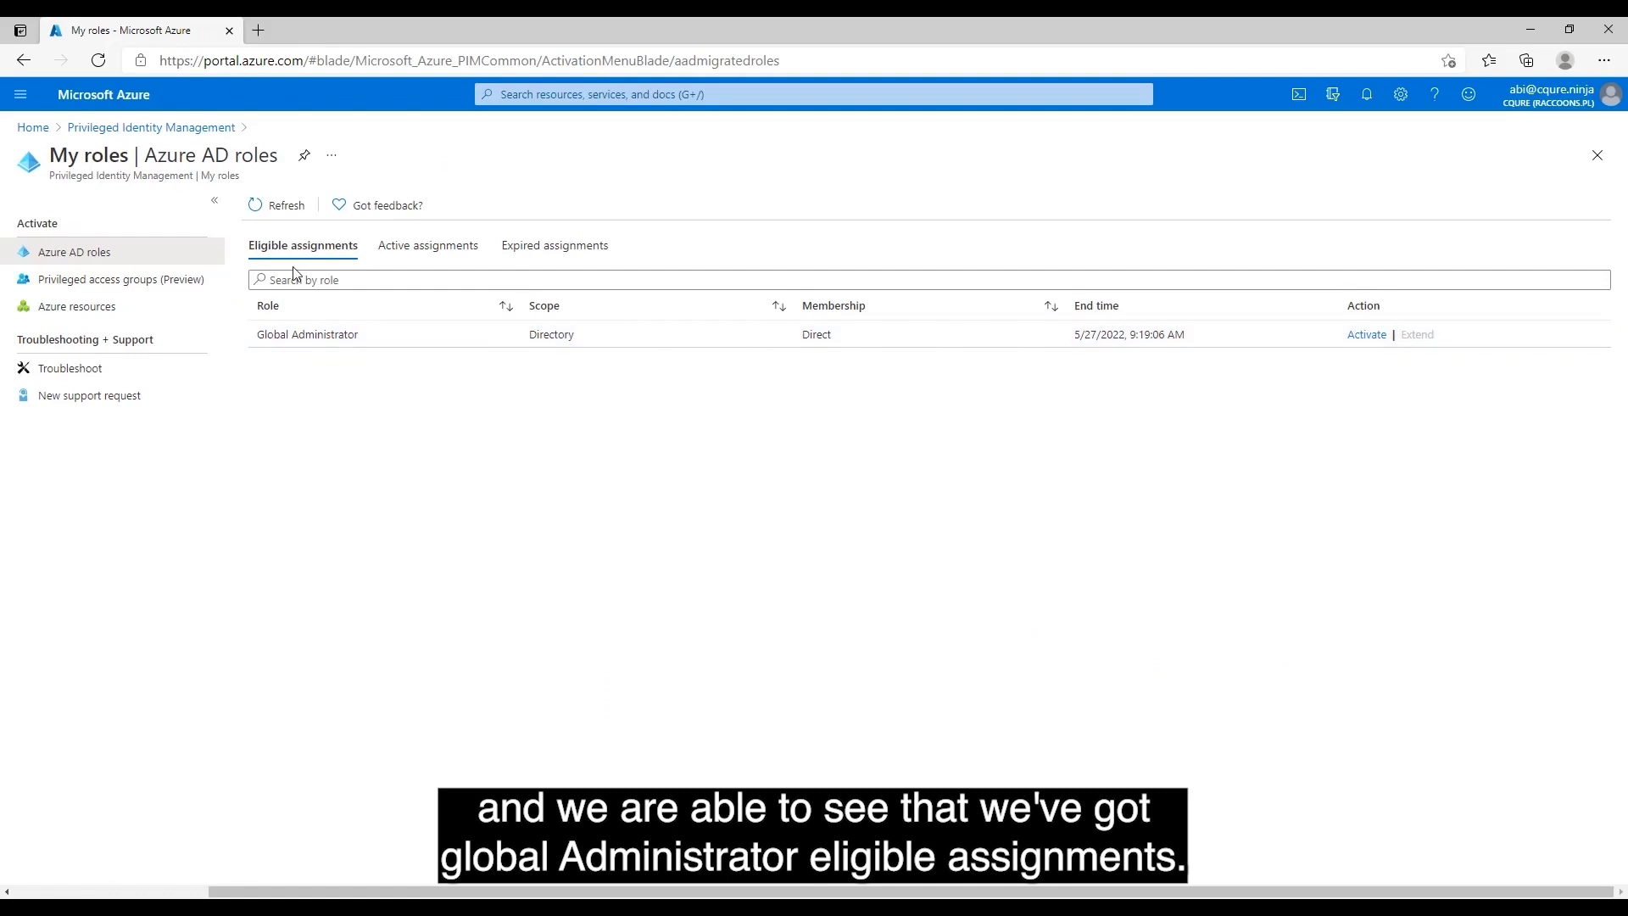
# Step: Begin activating the eligible Global Administrator role and complete the additional sign-in verification, choosing to stay signed in
pyautogui.click(1361, 337)
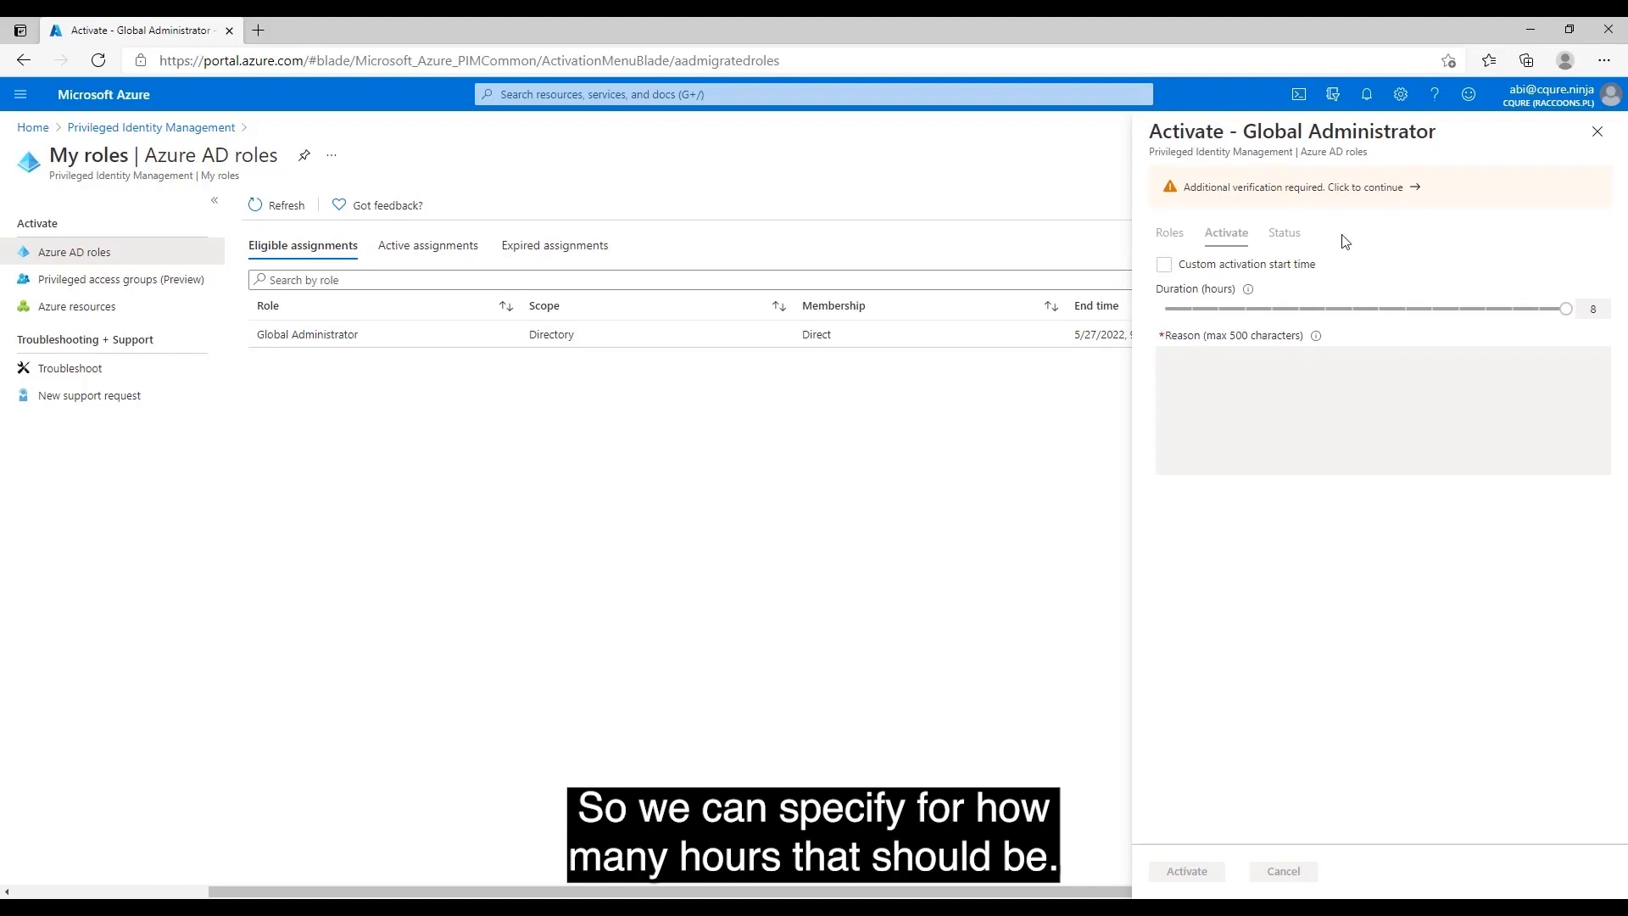
pyautogui.click(1367, 195)
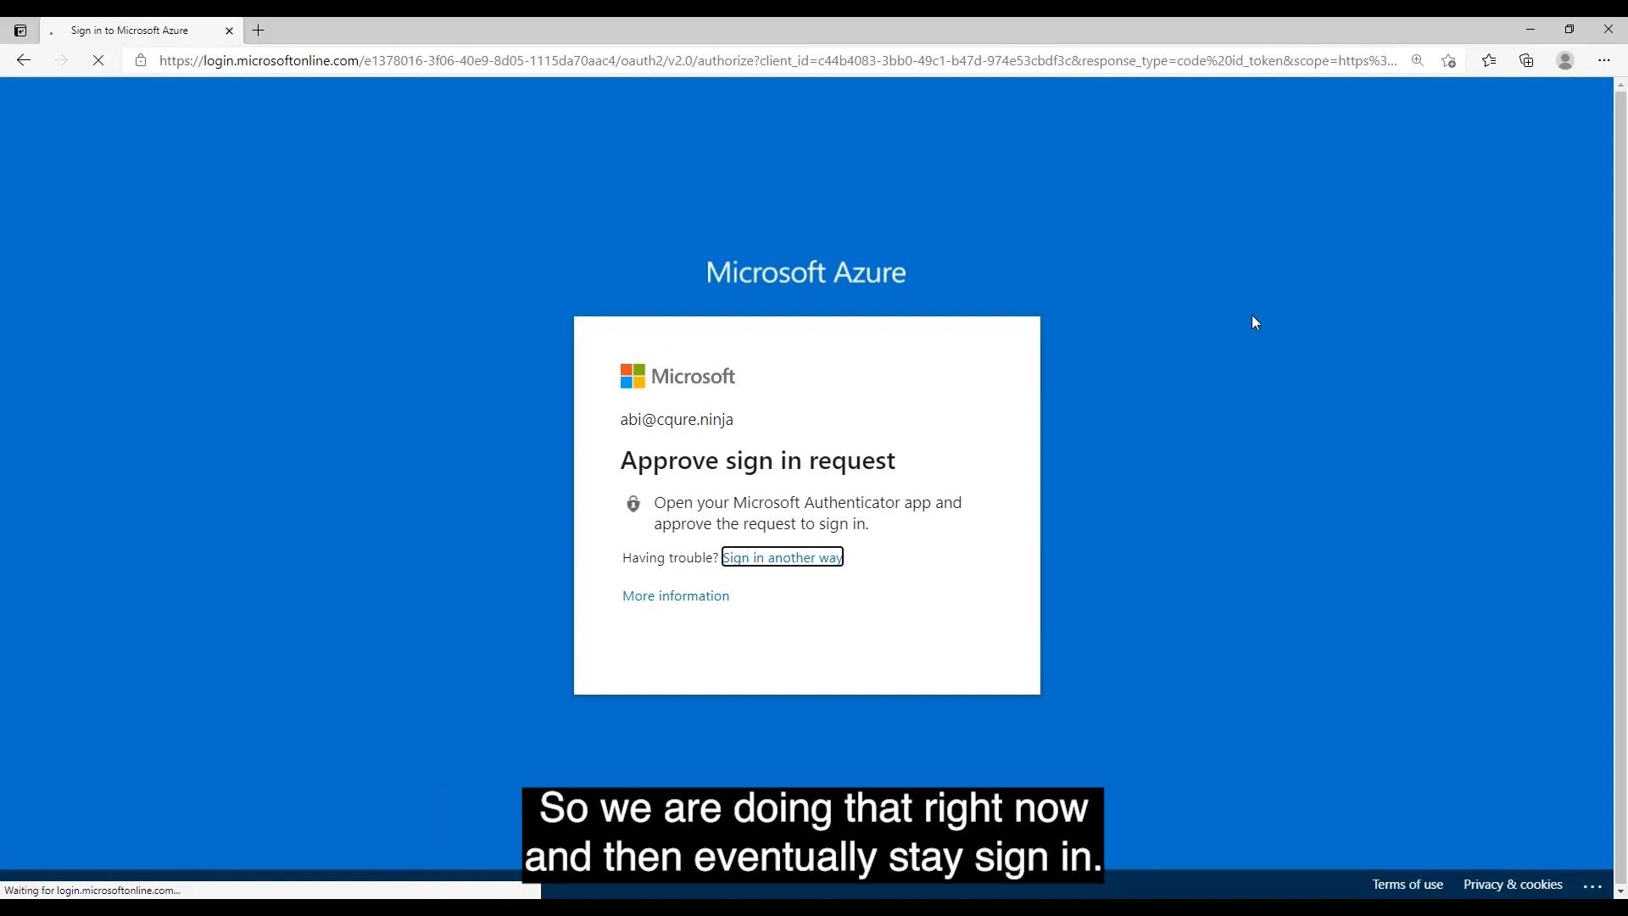
pyautogui.click(956, 626)
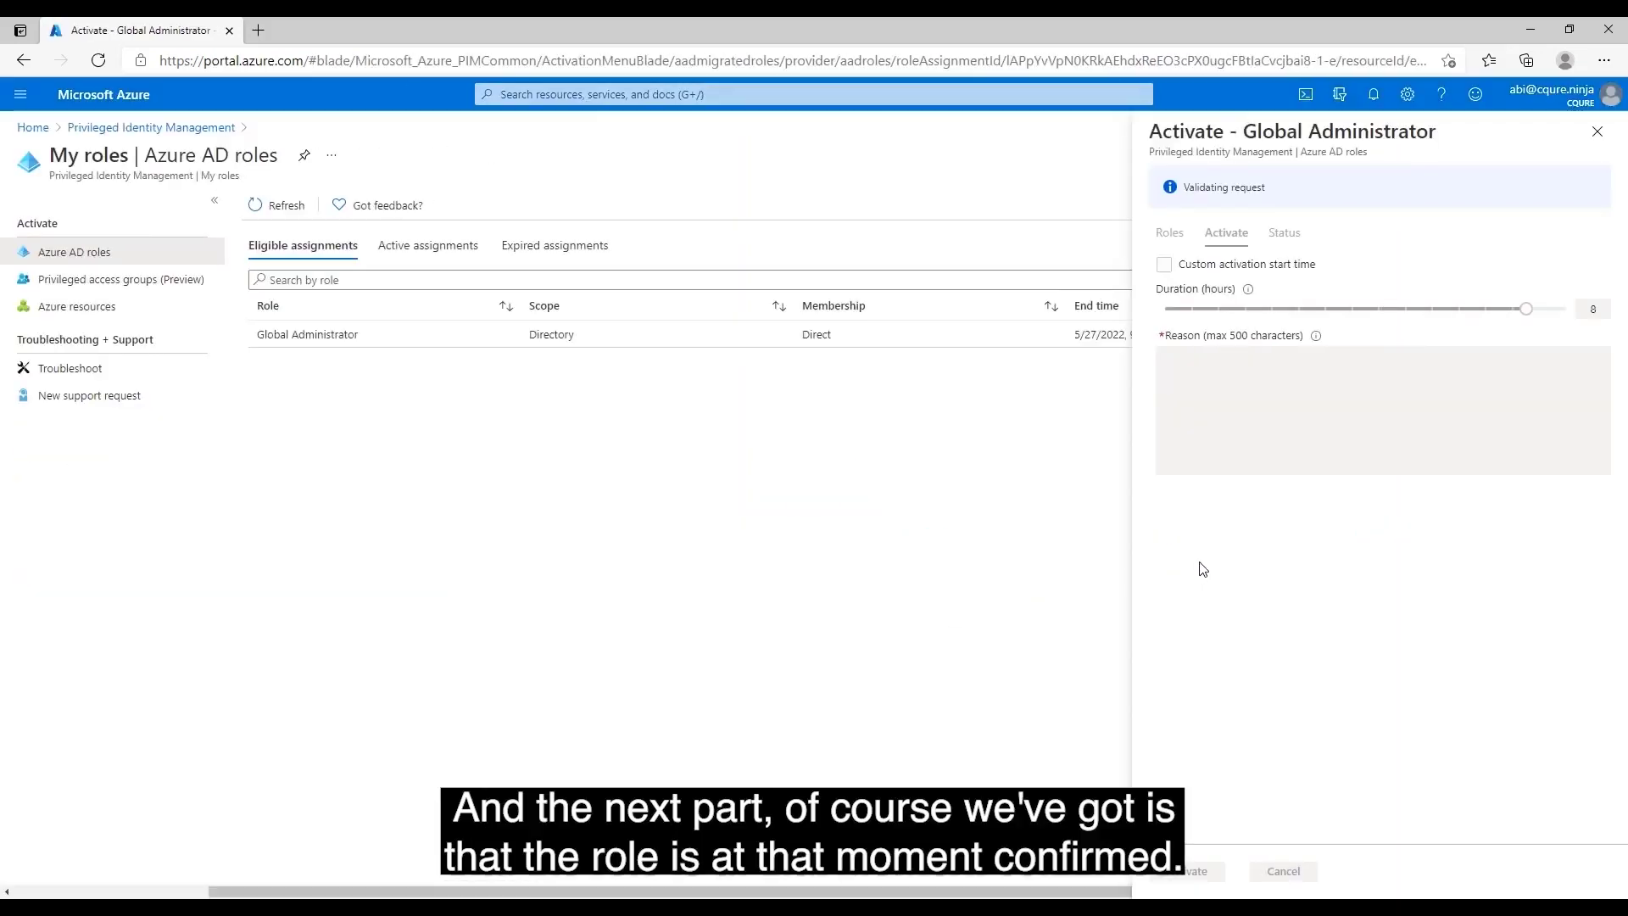
# Step: Activate the Global Administrator role without a custom start time for 4 hours, giving the reason "I Want POWER for 4 hours!"
pyautogui.click(1165, 222)
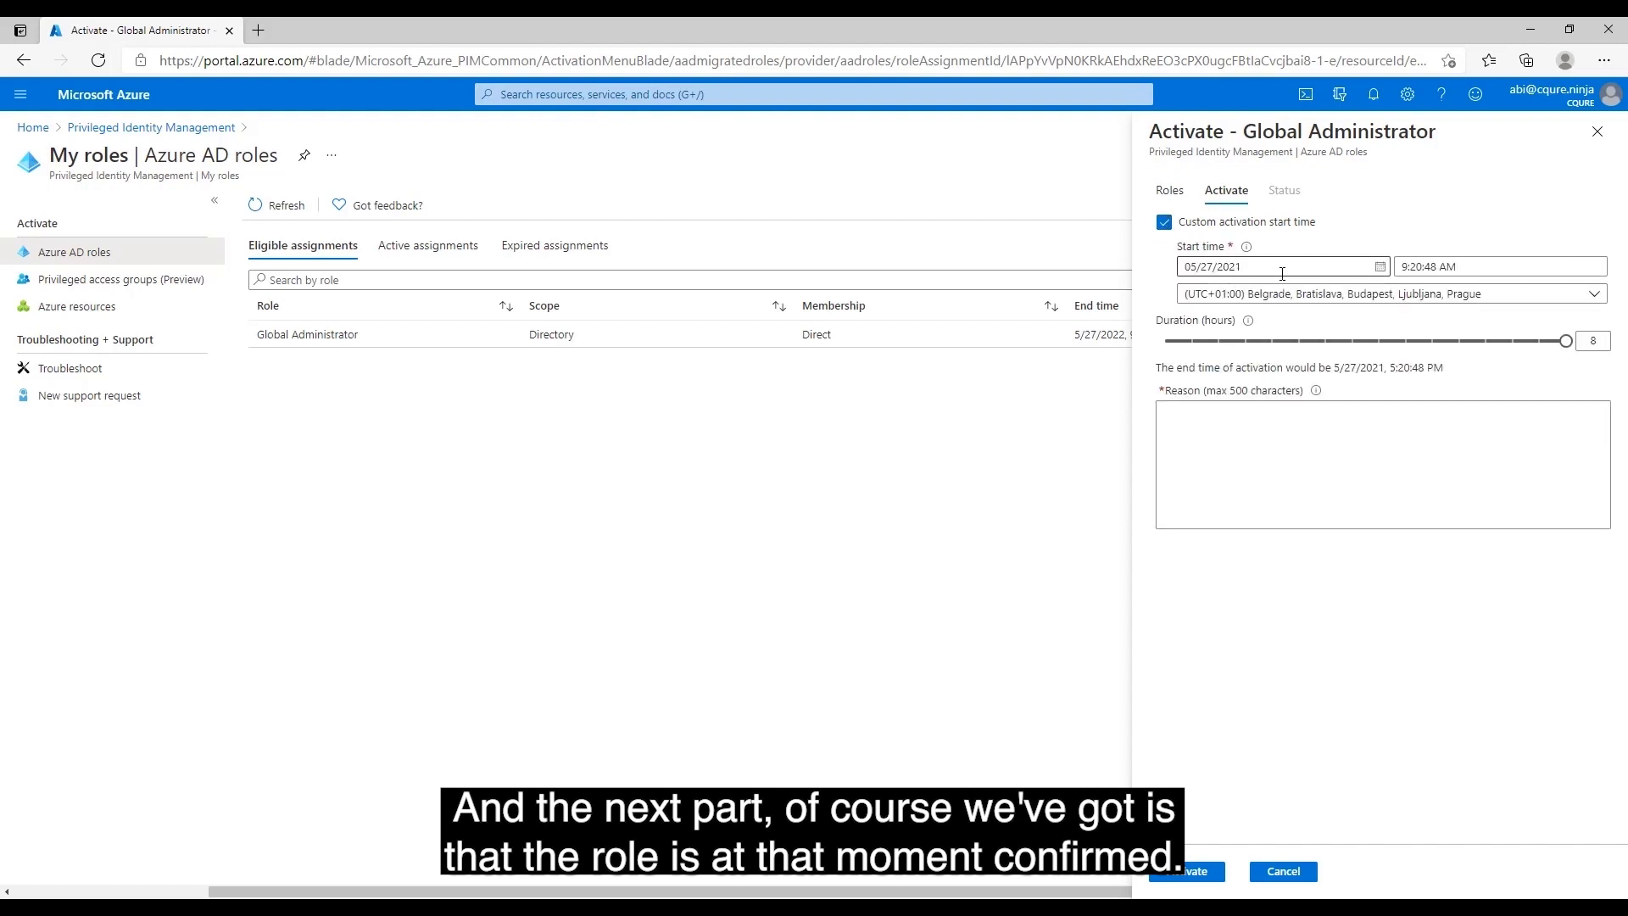
pyautogui.click(1164, 222)
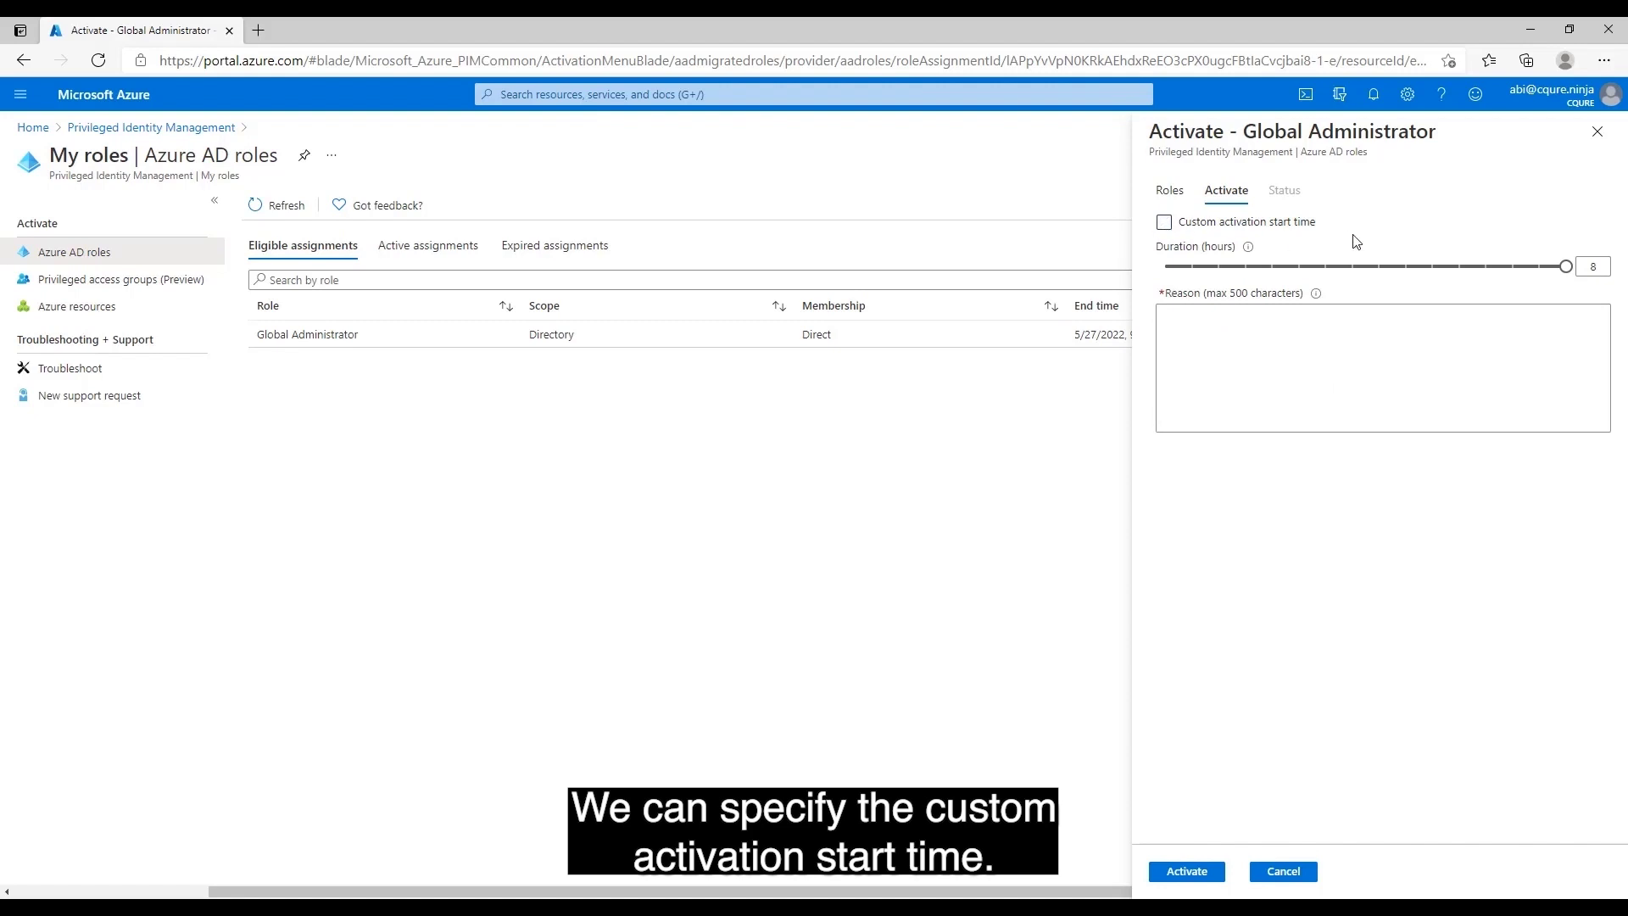
pyautogui.moveTo(1570, 270); pyautogui.dragTo(1353, 270)
pyautogui.click(1378, 348)
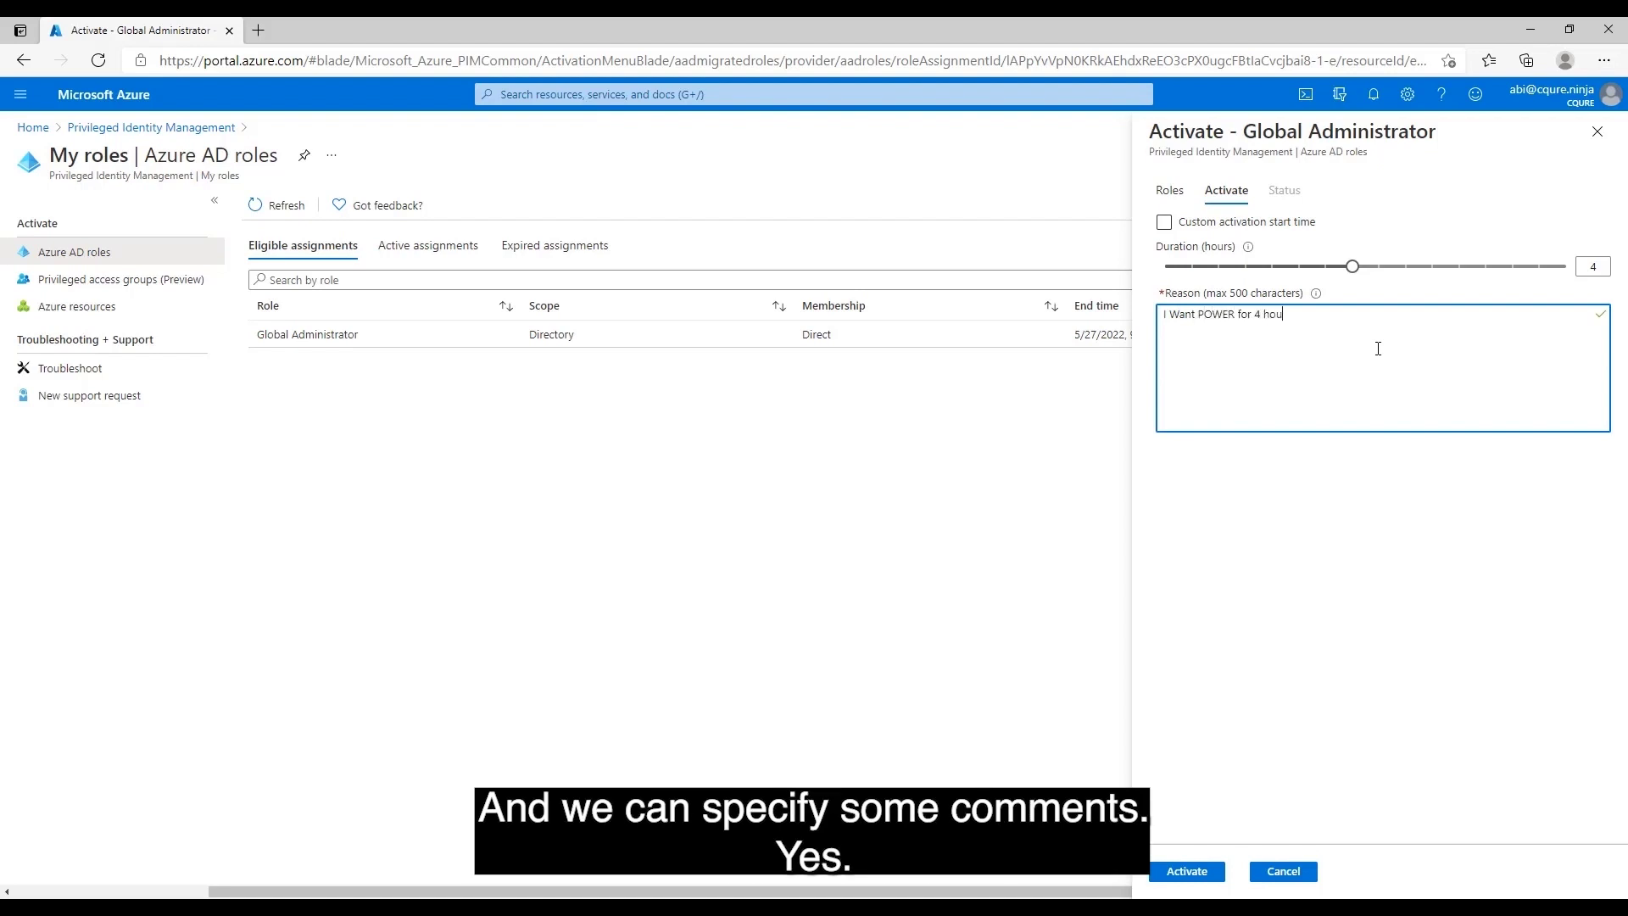
pyautogui.write('!')
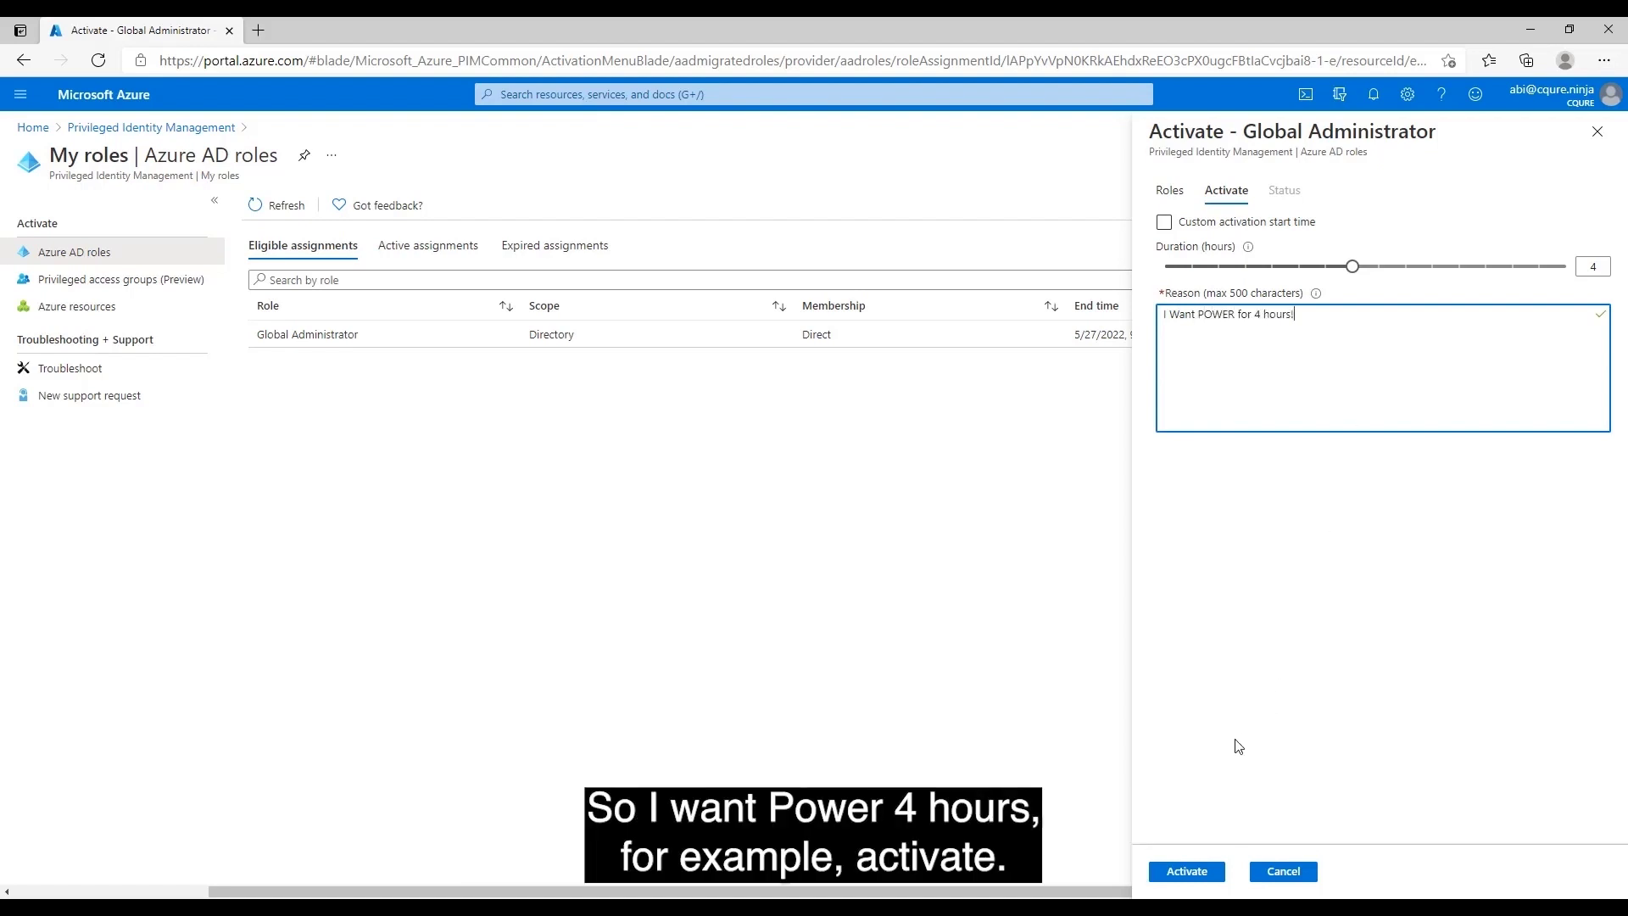
pyautogui.click(1187, 871)
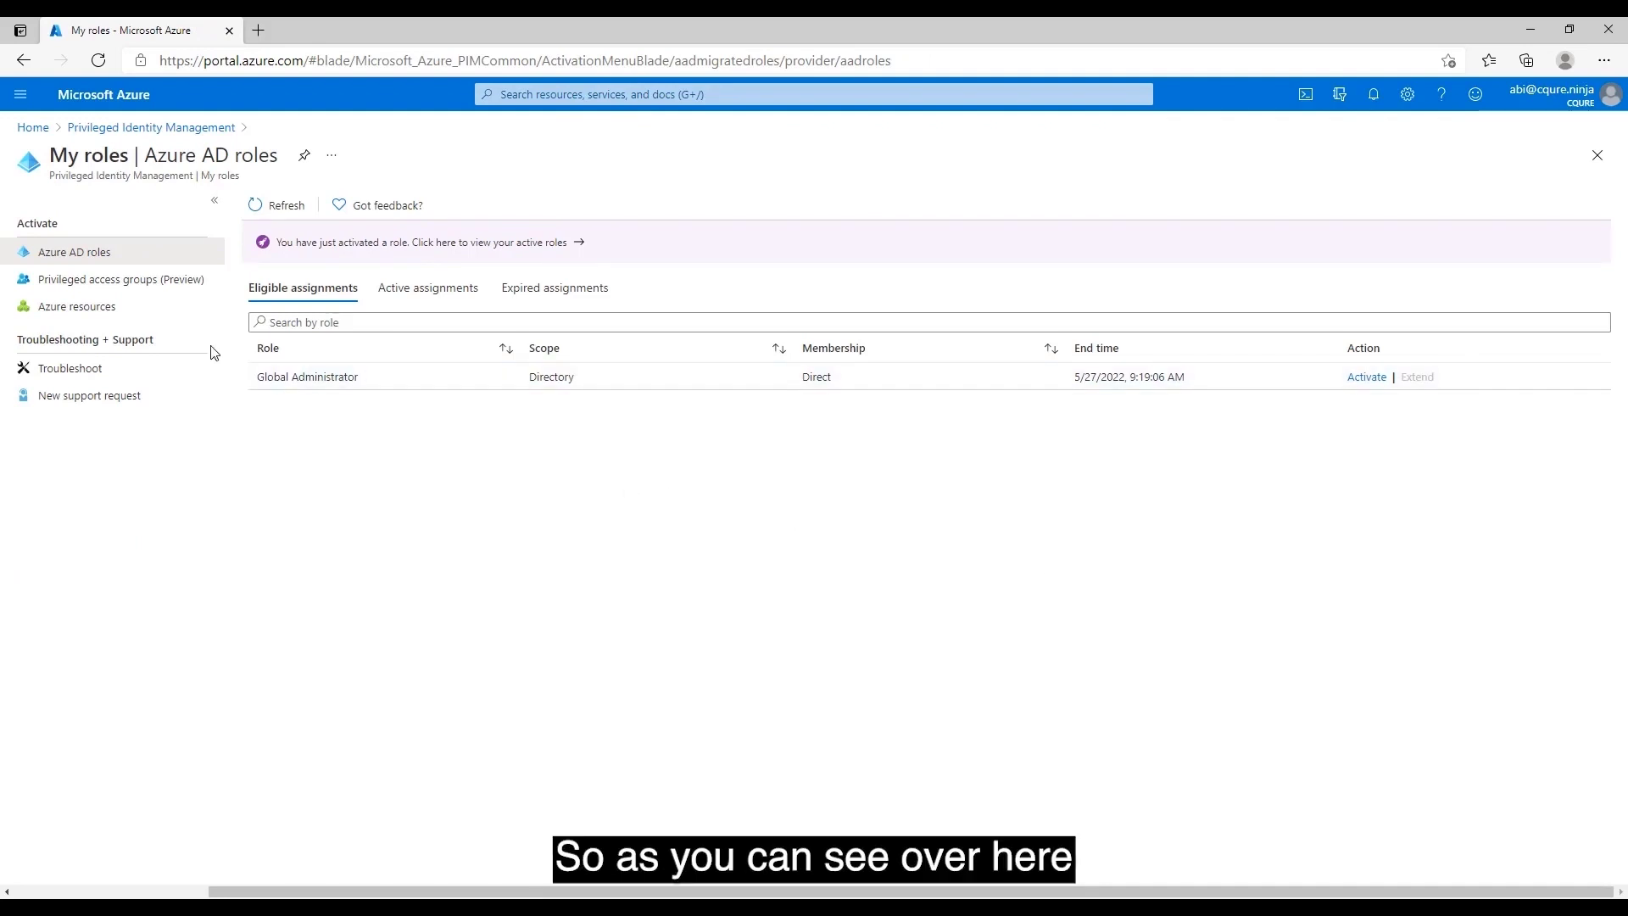
# Step: Return to the Azure home page, then load portal.office.com in a new tab and go to the Microsoft 365 admin center
pyautogui.click(33, 127)
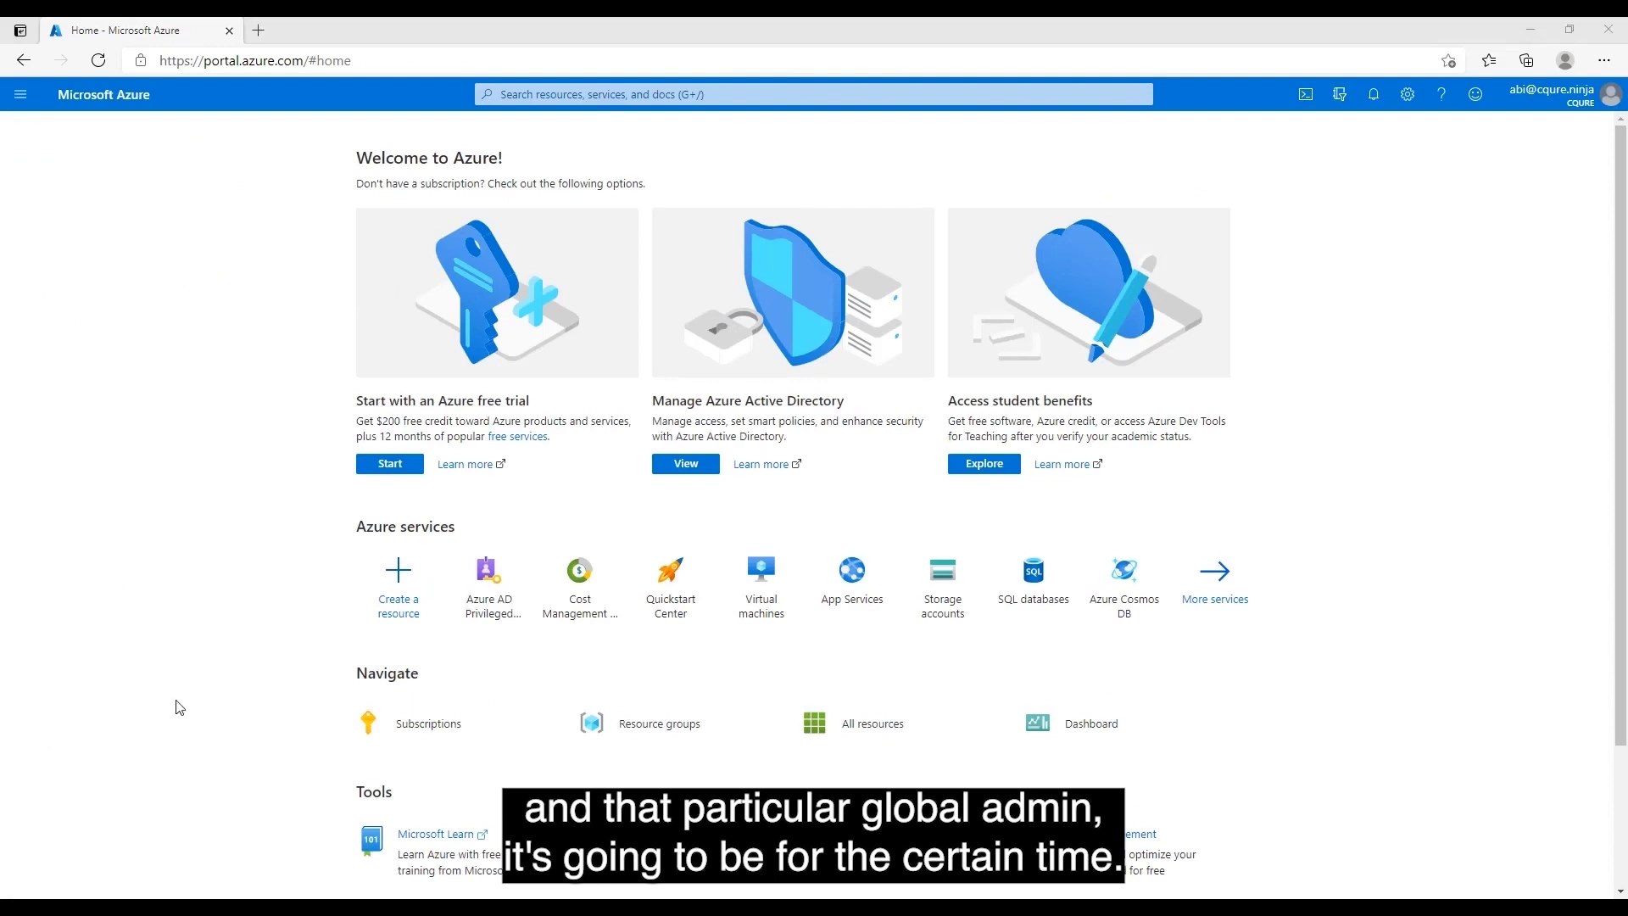
pyautogui.click(259, 30)
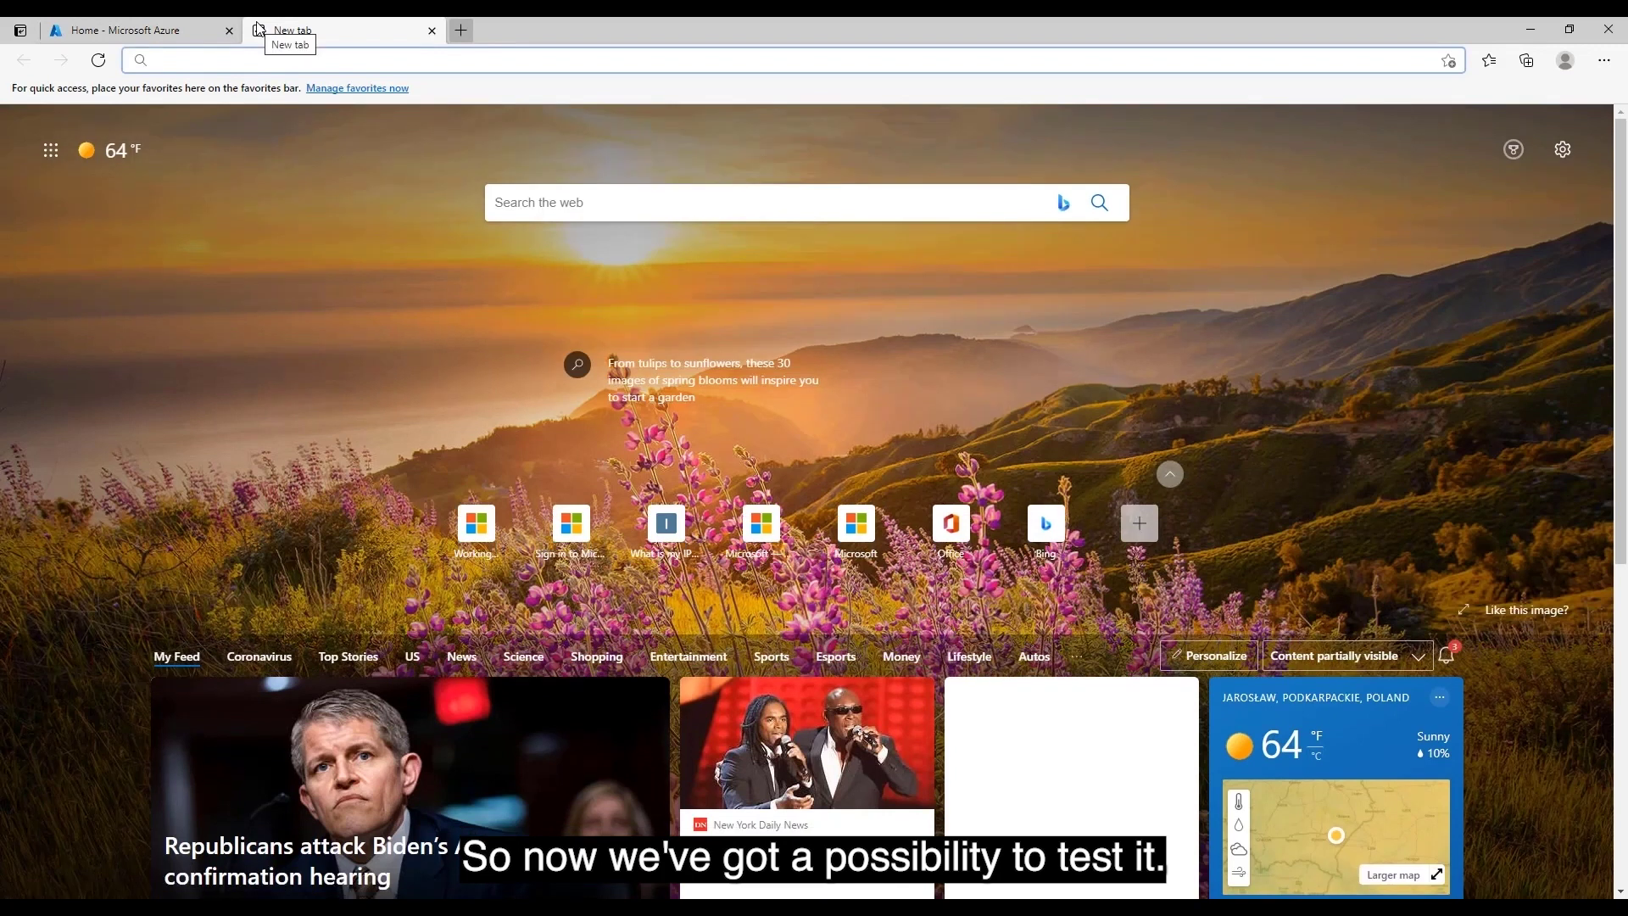
pyautogui.write('portal')
pyautogui.press('Return')
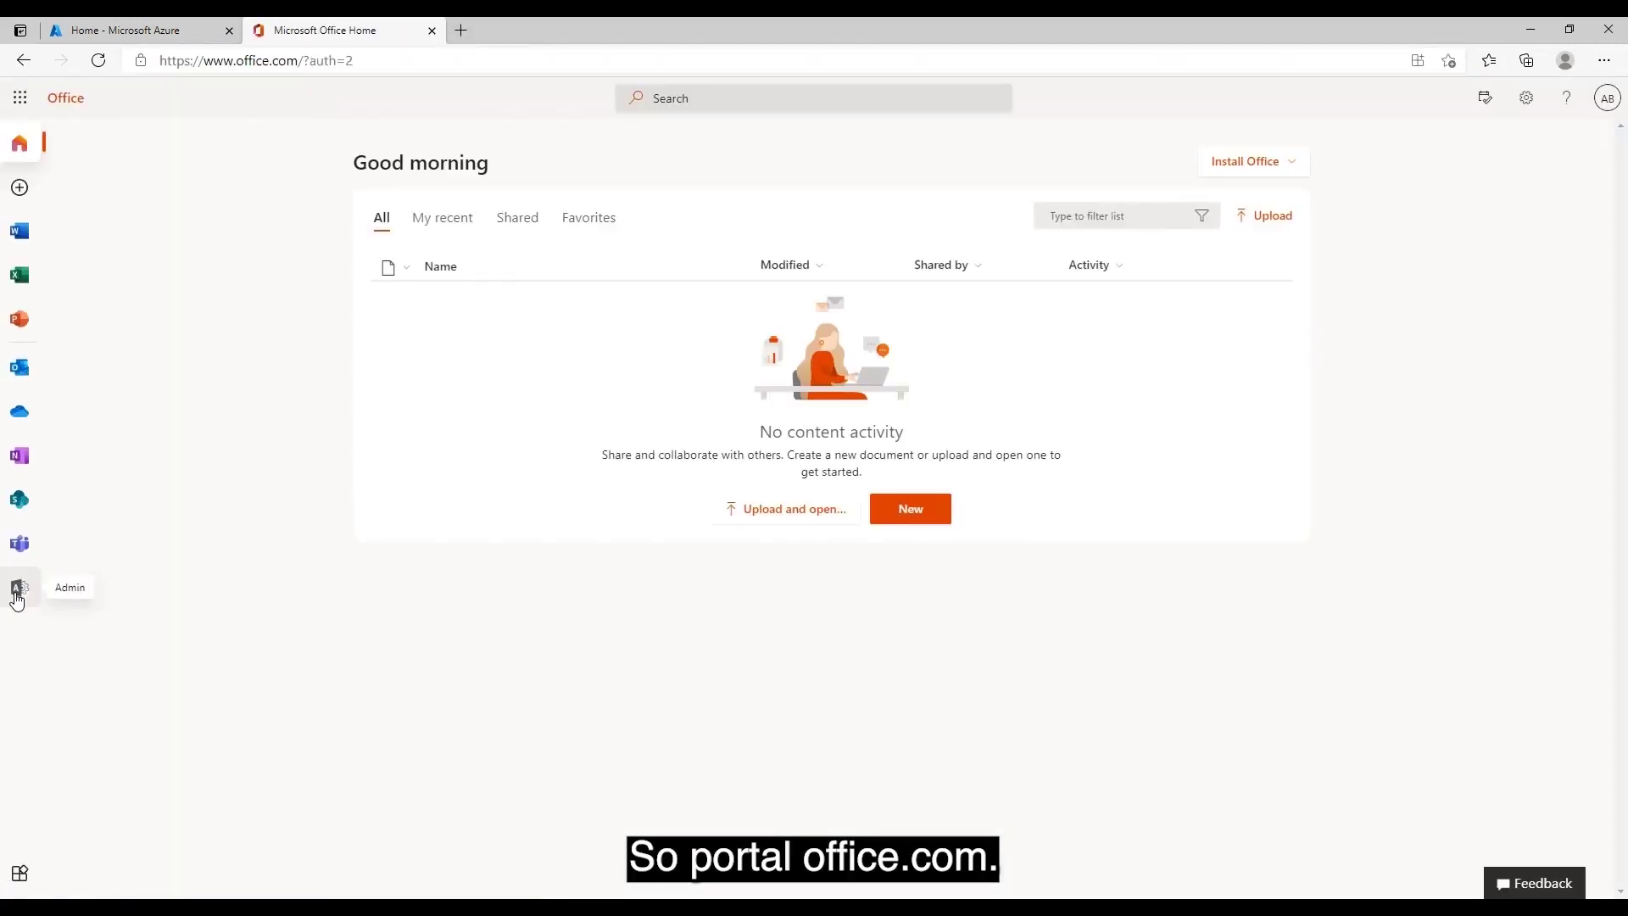
pyautogui.click(20, 591)
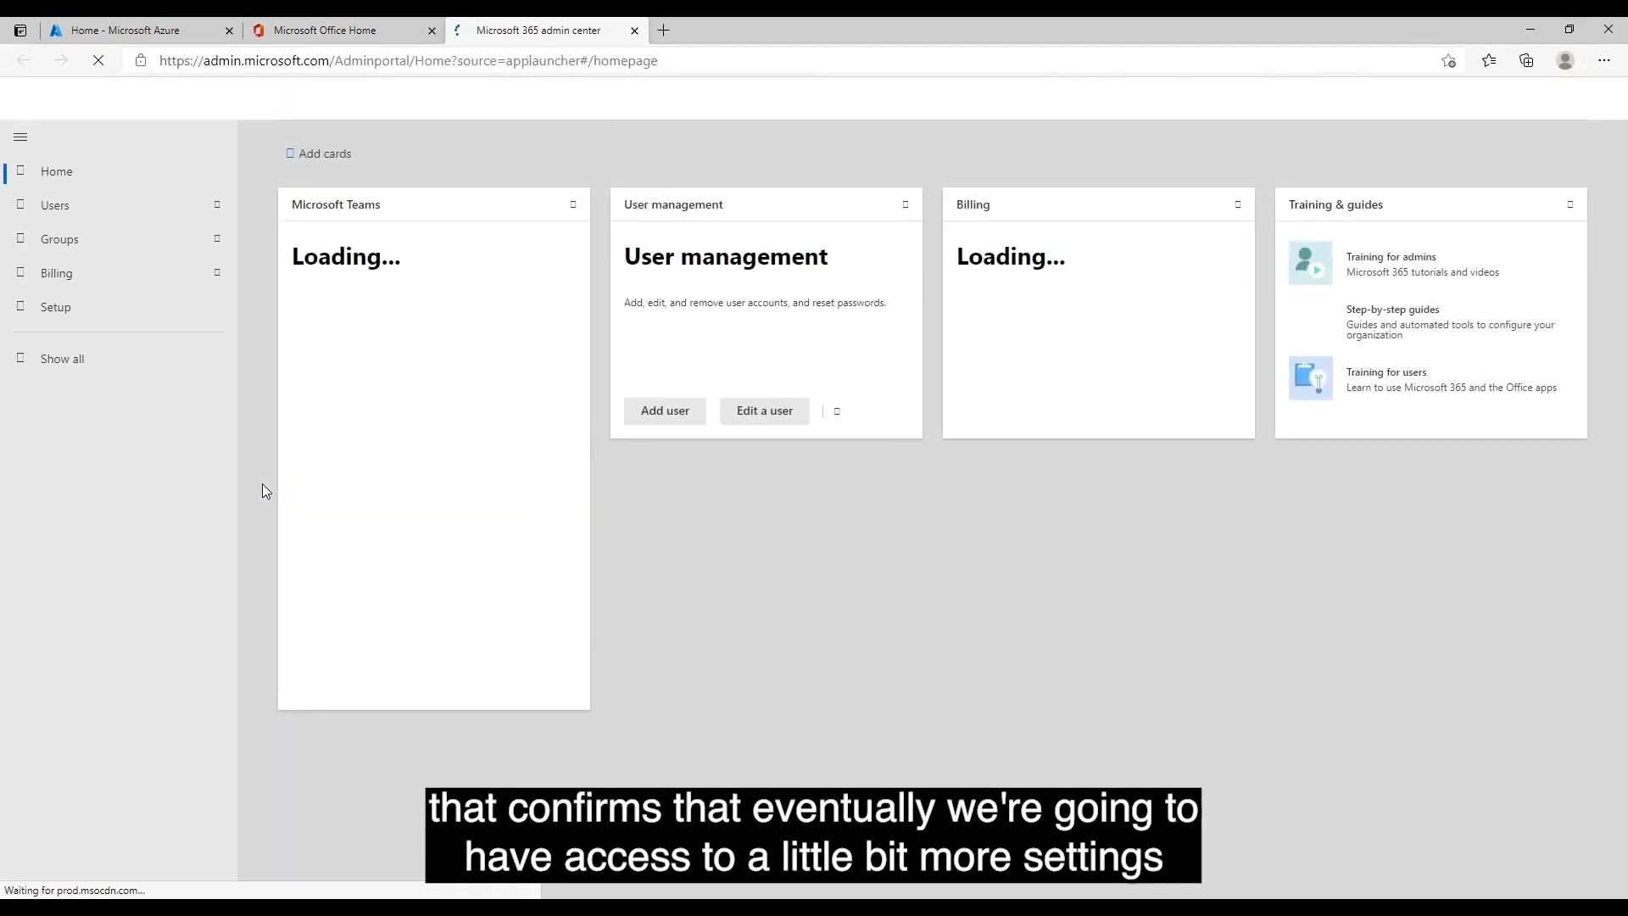
# Step: Expand the full admin navigation, go to Roles, and examine the admins assigned to Global Administrator
pyautogui.click(216, 219)
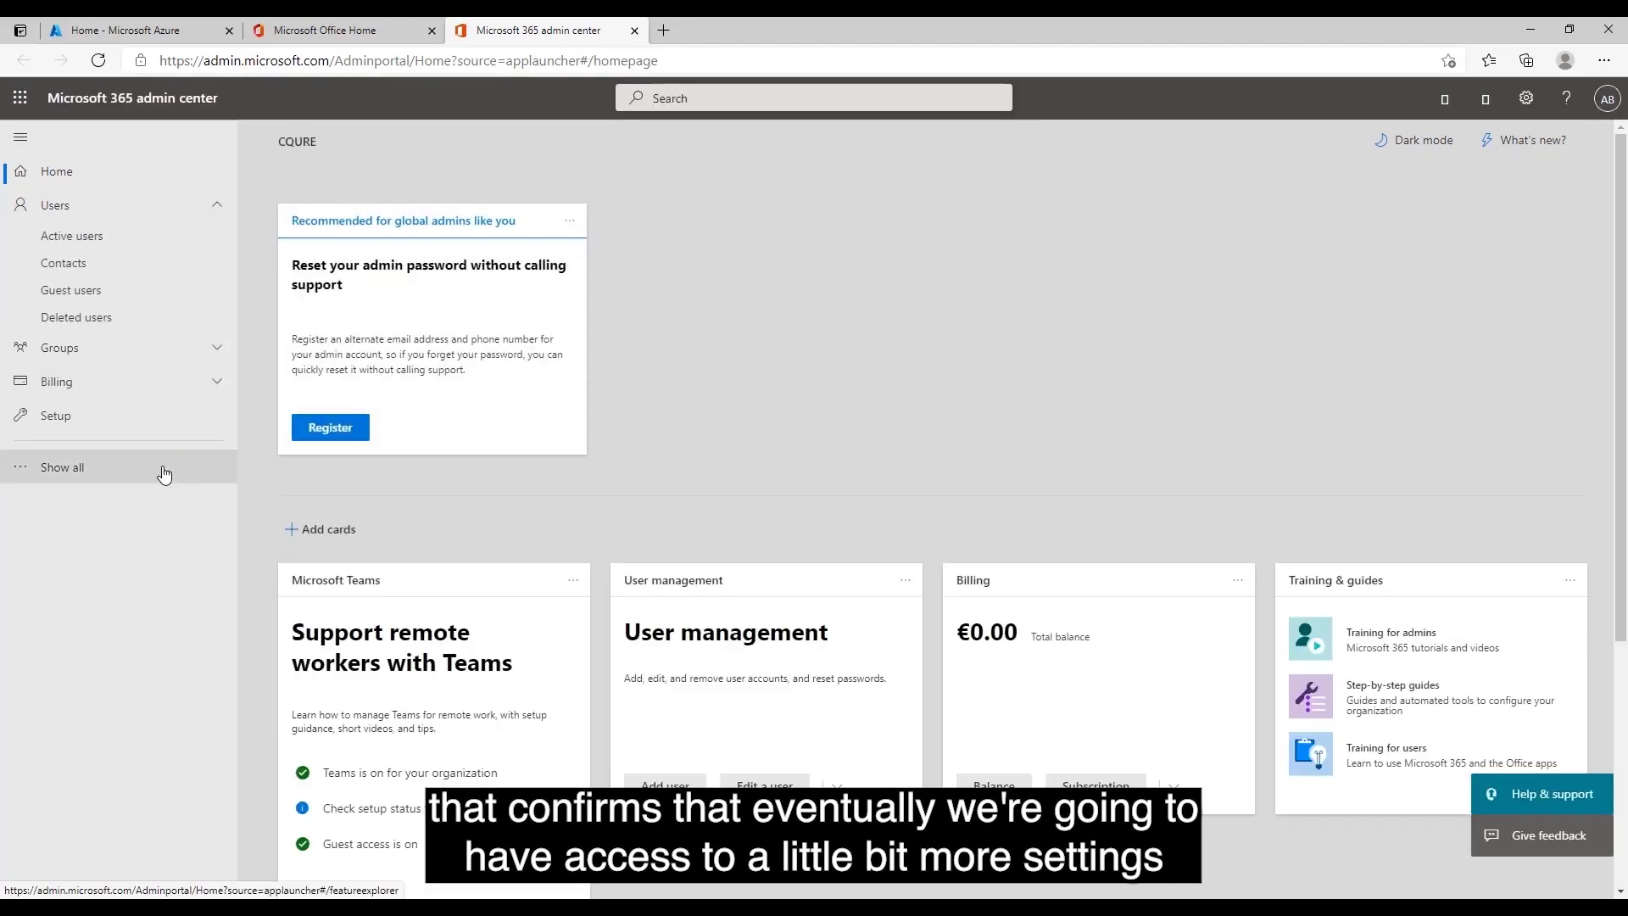
pyautogui.click(72, 468)
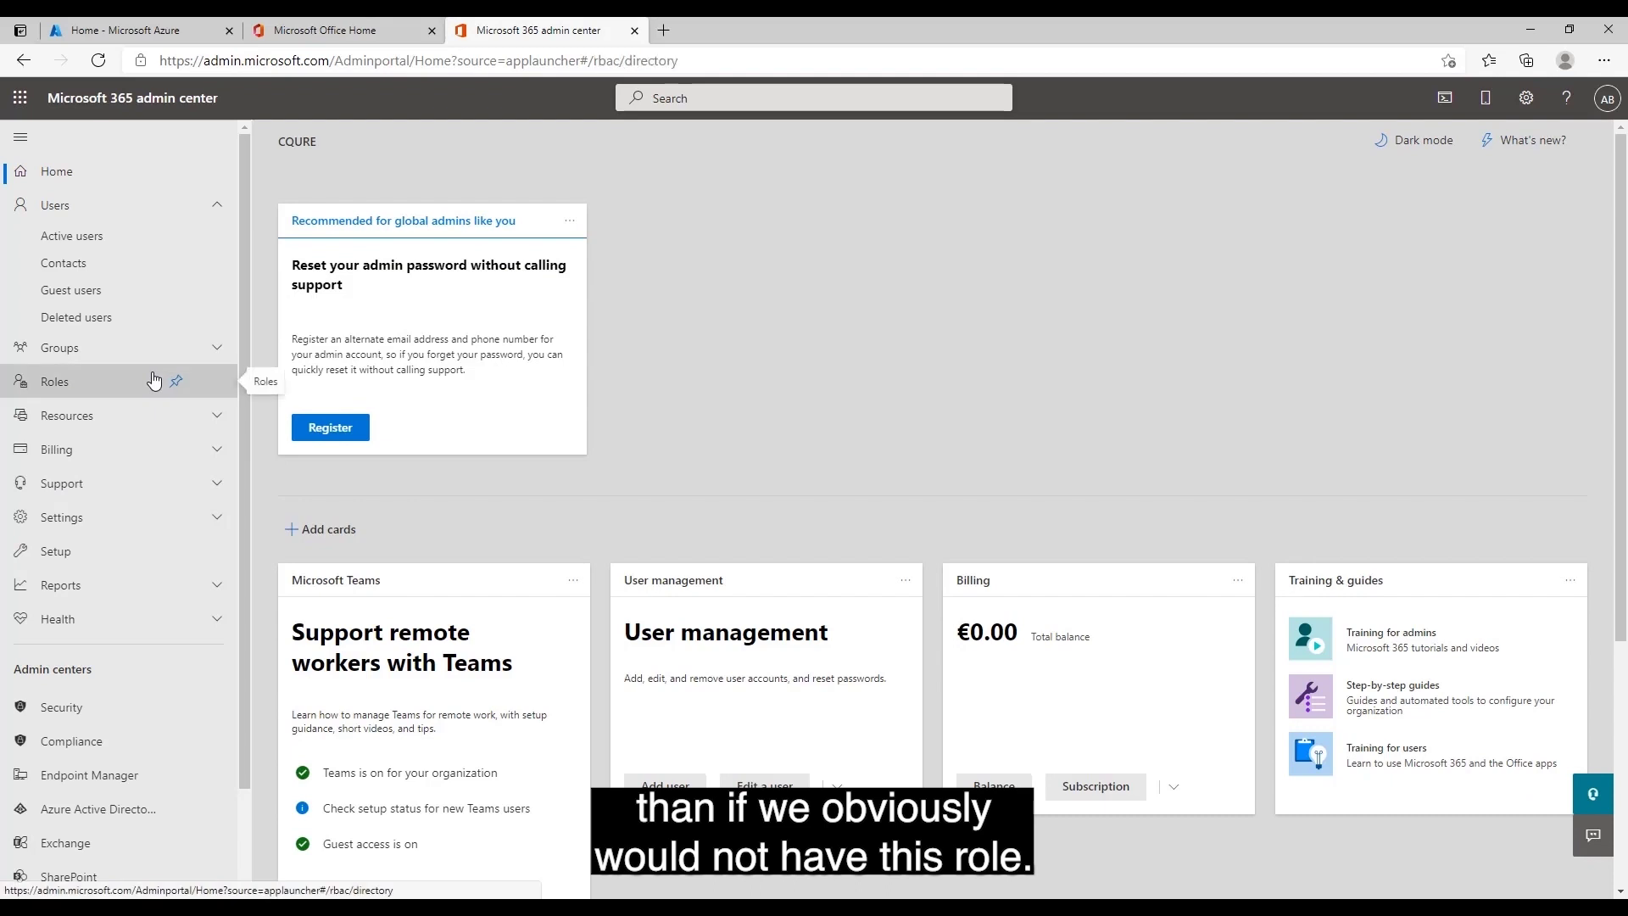
pyautogui.click(162, 378)
pyautogui.click(412, 516)
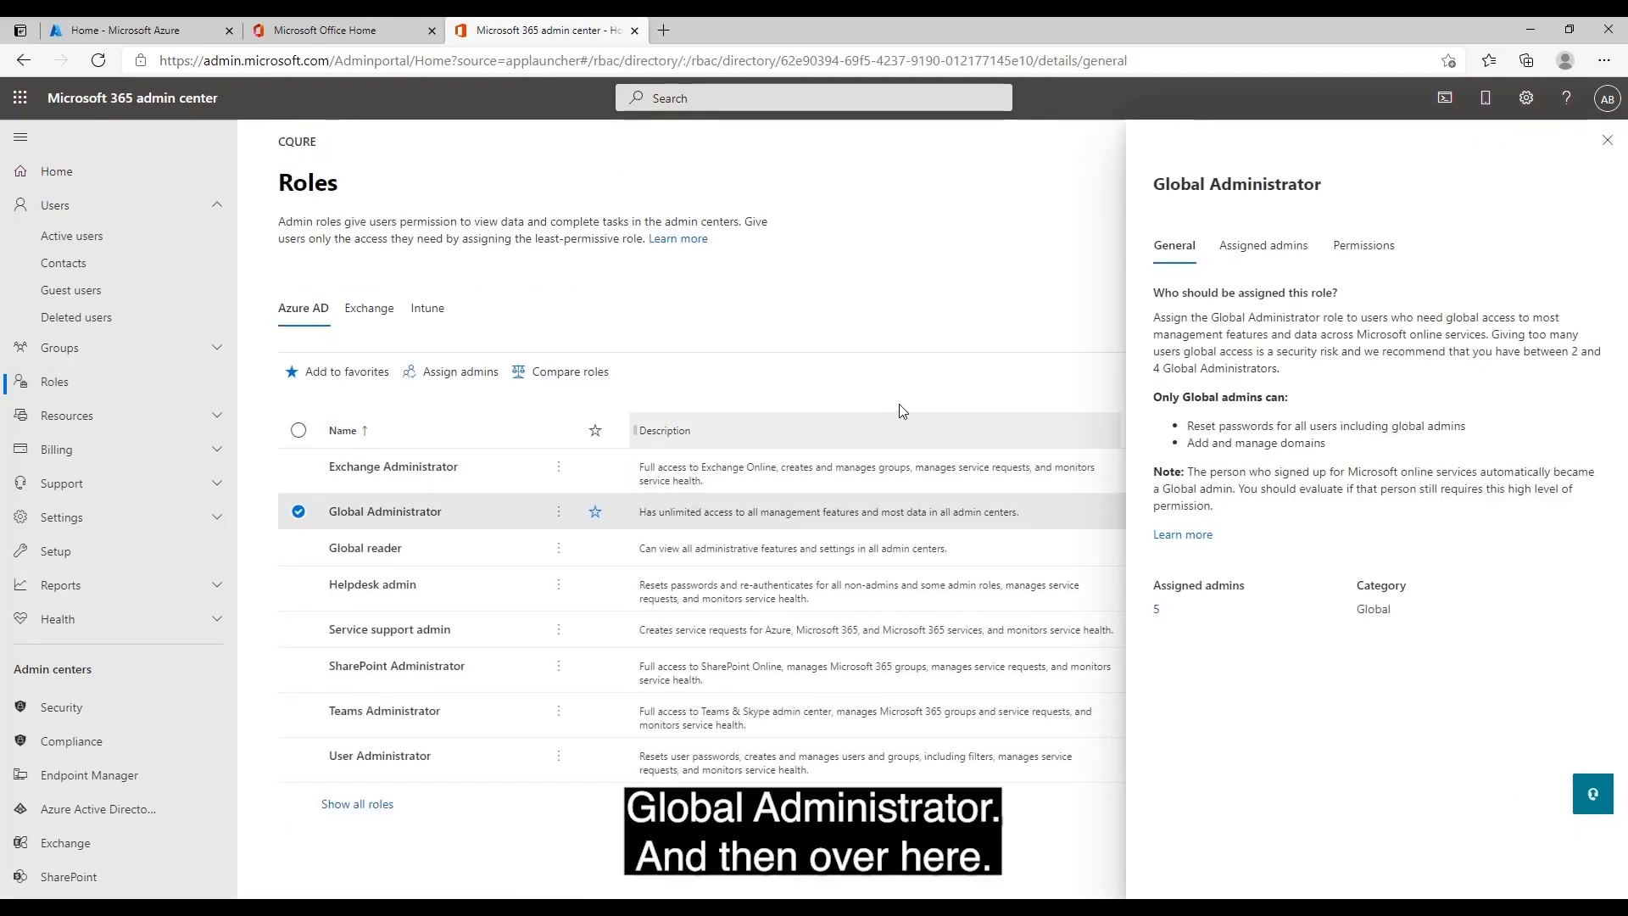
pyautogui.click(1295, 257)
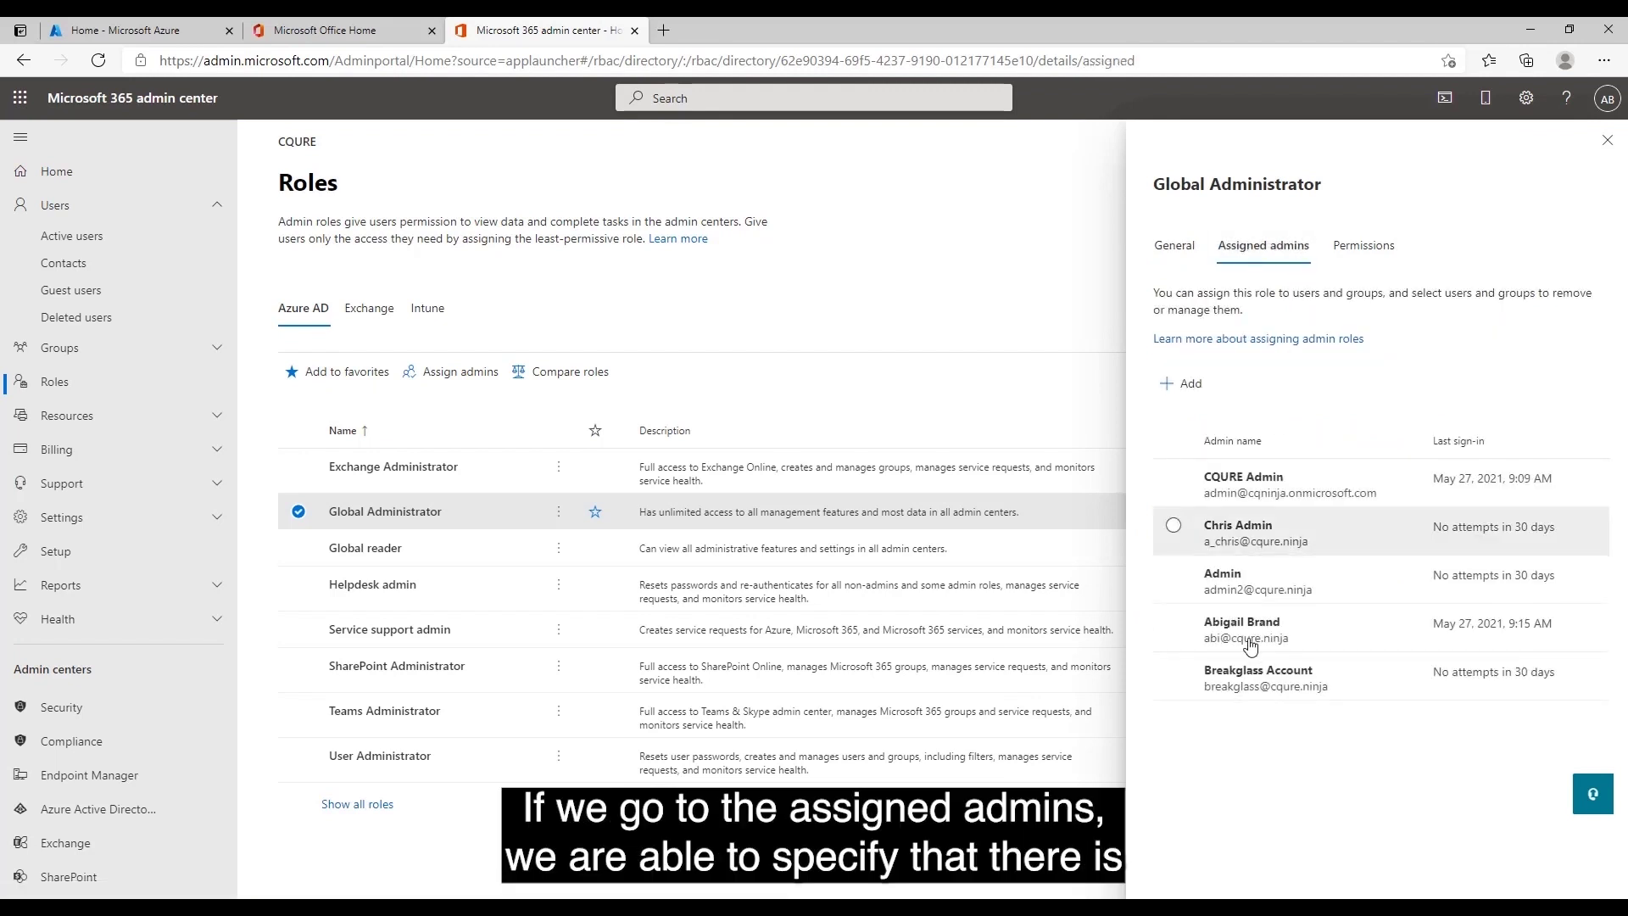